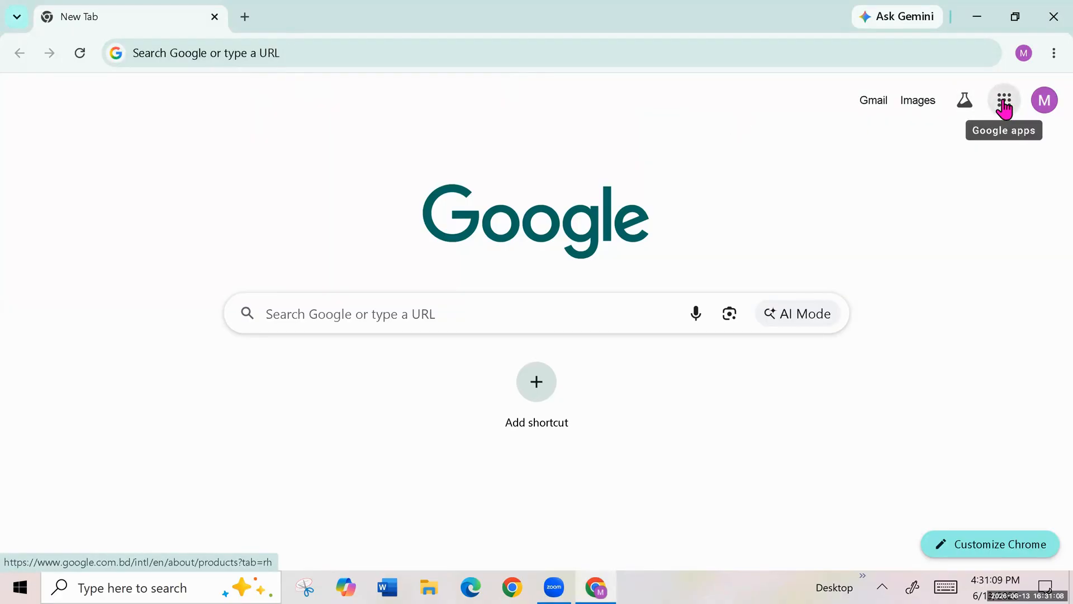
Open Google Ads from the list of Google apps.
left_click(1005, 106)
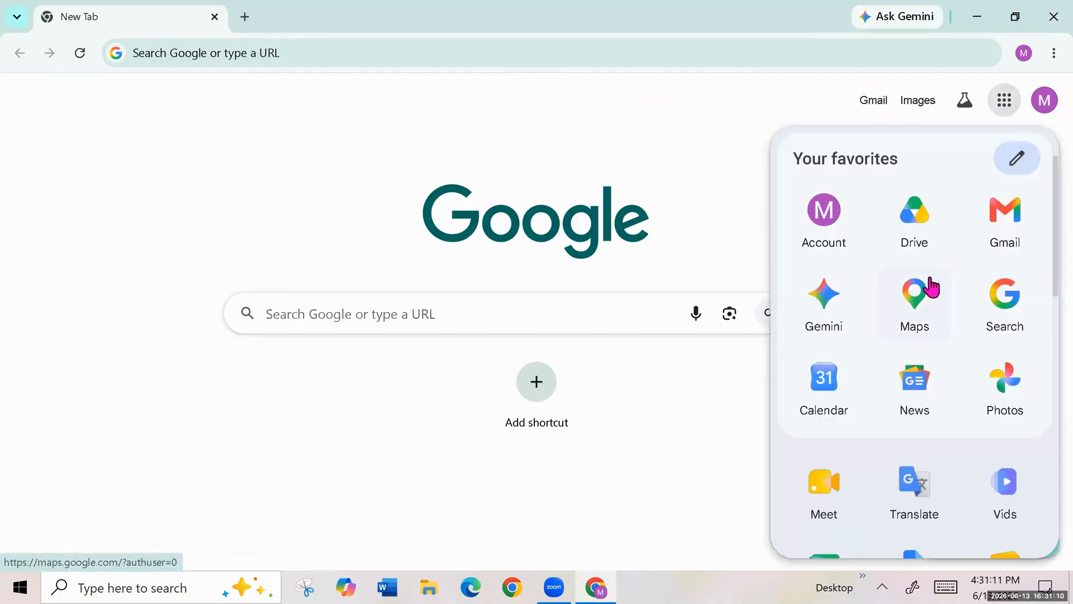
scroll(906, 319, "down", 5)
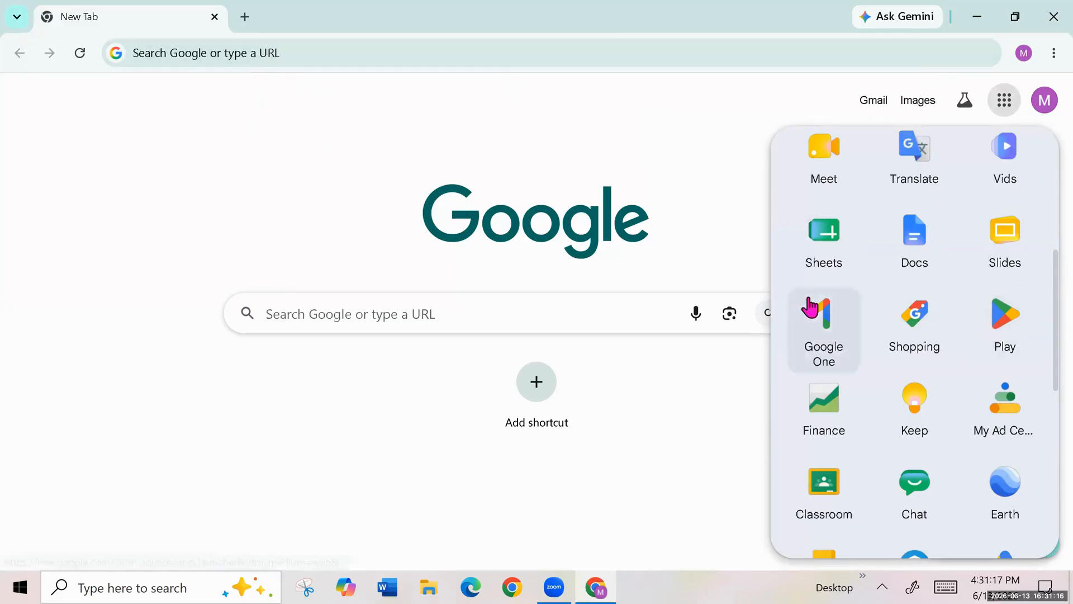
scroll(915, 318, "down", 3)
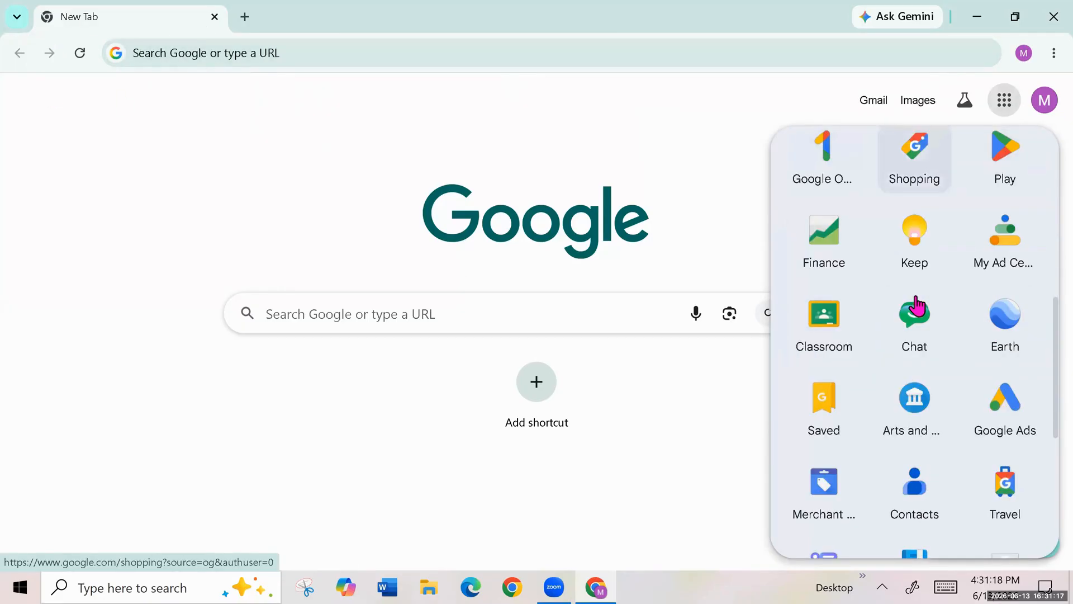
left_click(1017, 412)
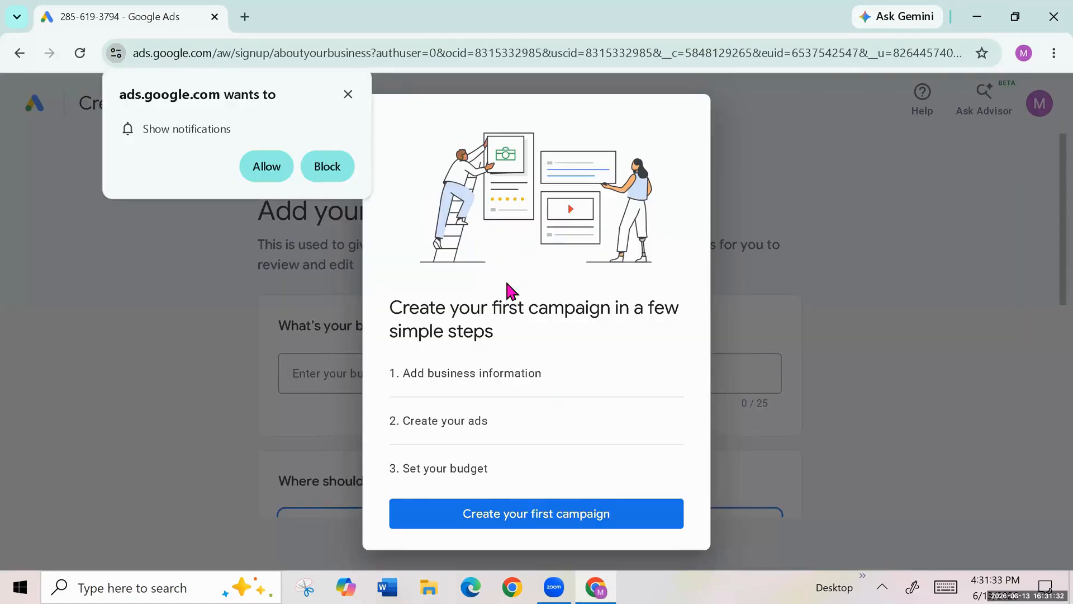
Allow notifications from ads.google.com and dismiss the introduction to creating a first campaign.
left_click(263, 171)
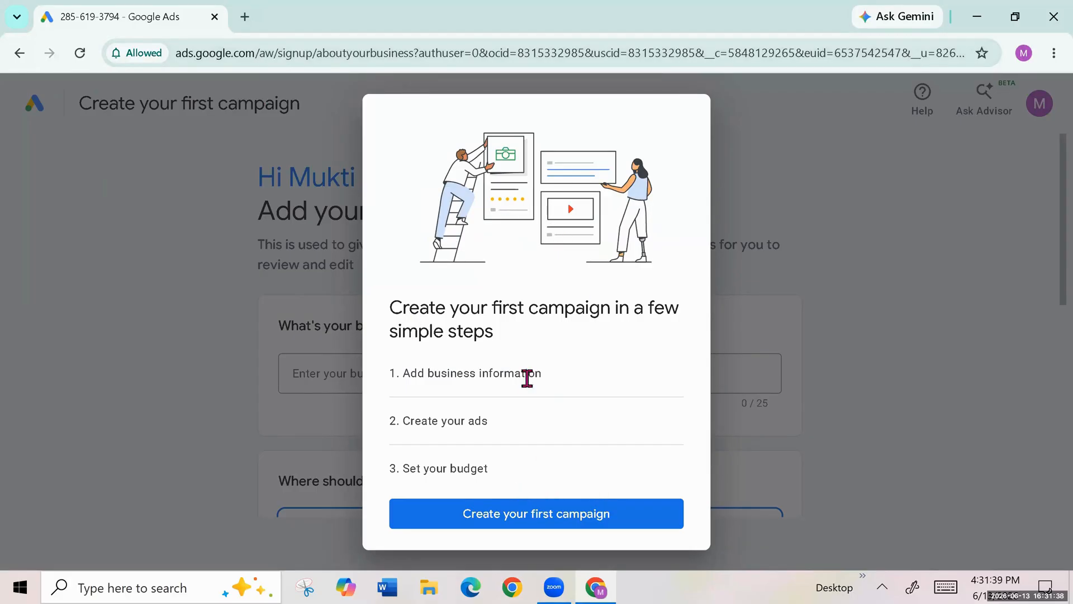
left_click(253, 335)
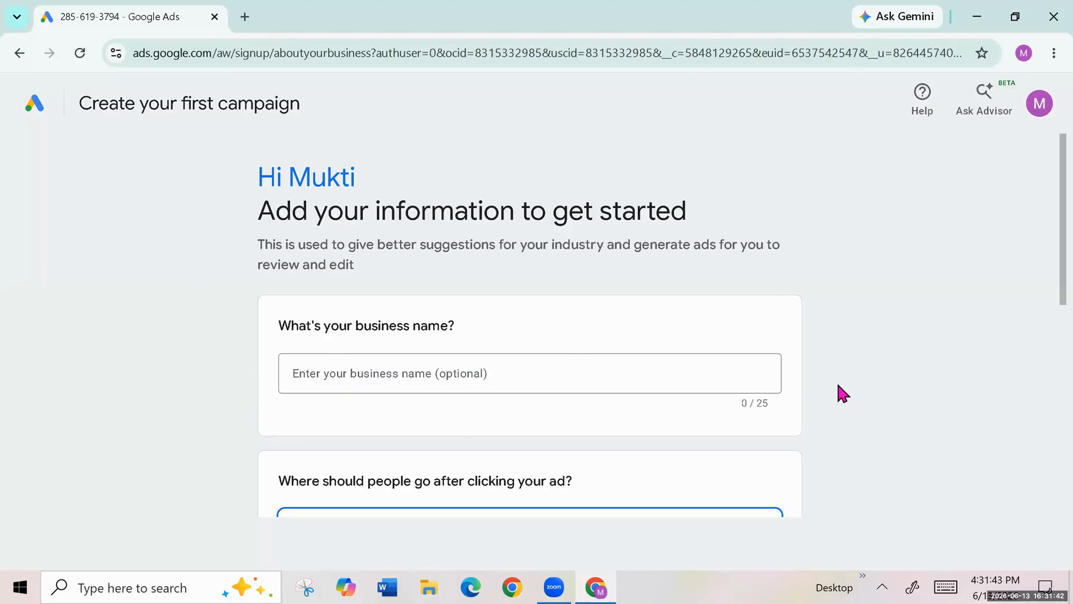
scroll(847, 388, "down", 3)
scroll(846, 381, "down", 2)
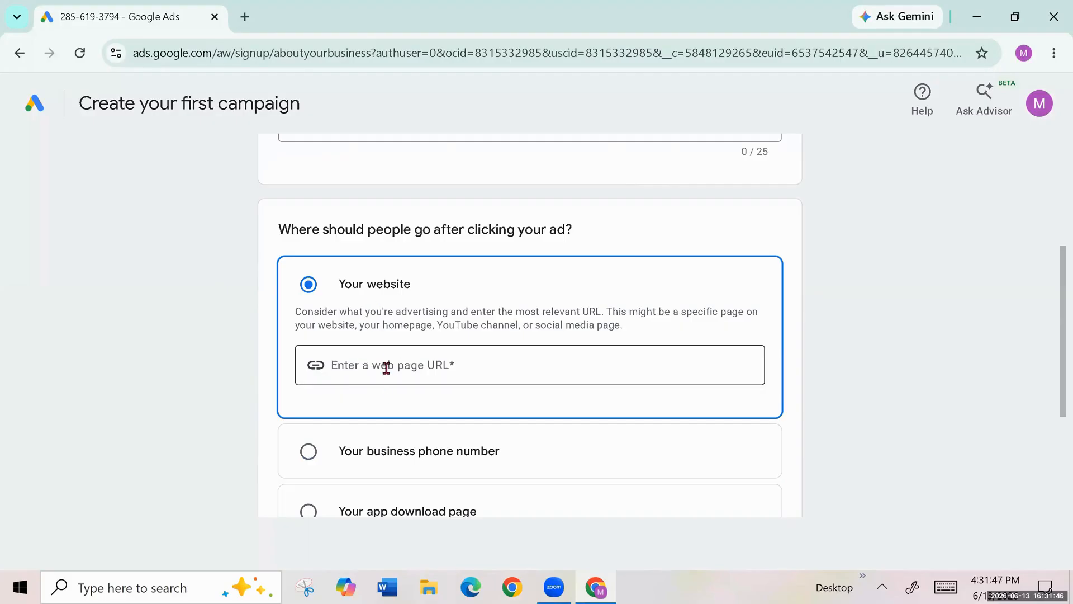
left_click(343, 367)
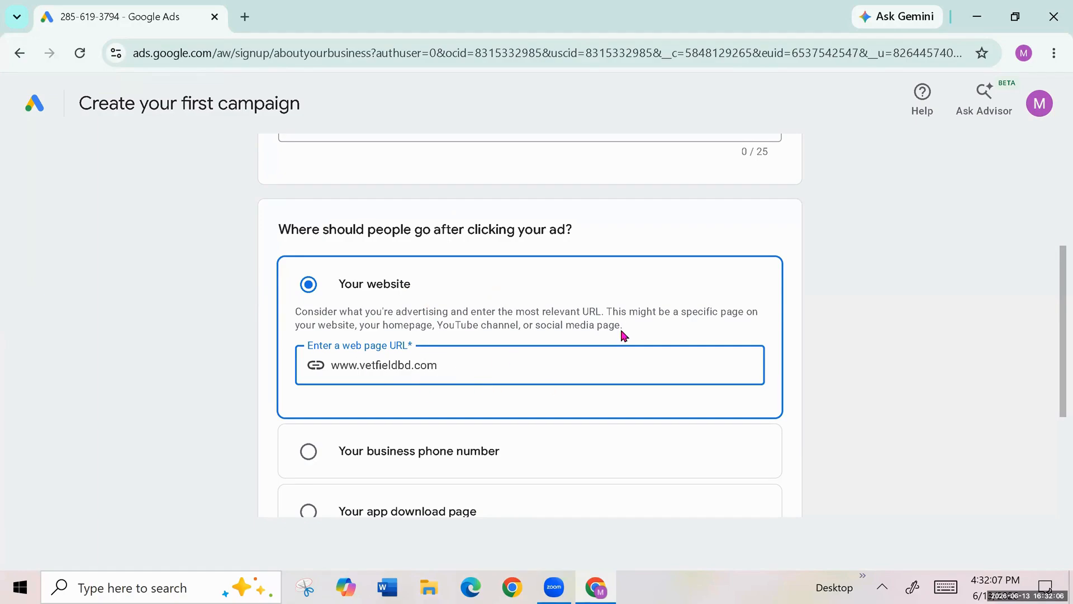
scroll(569, 379, "down", 4)
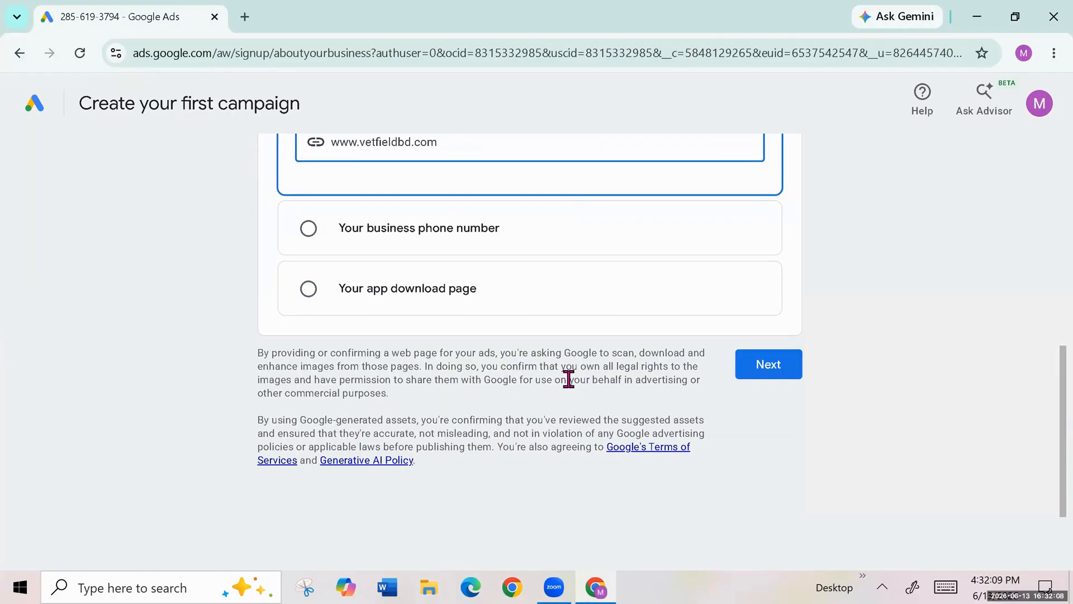
left_click(766, 375)
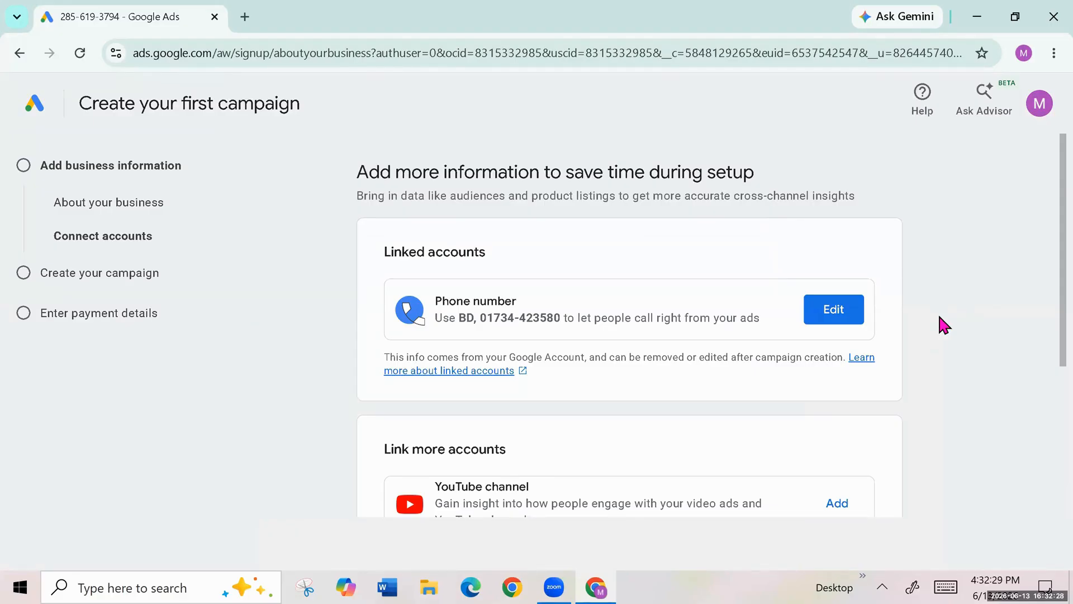
Skip linking more accounts and skip choosing a campaign goal.
scroll(922, 296, "down", 5)
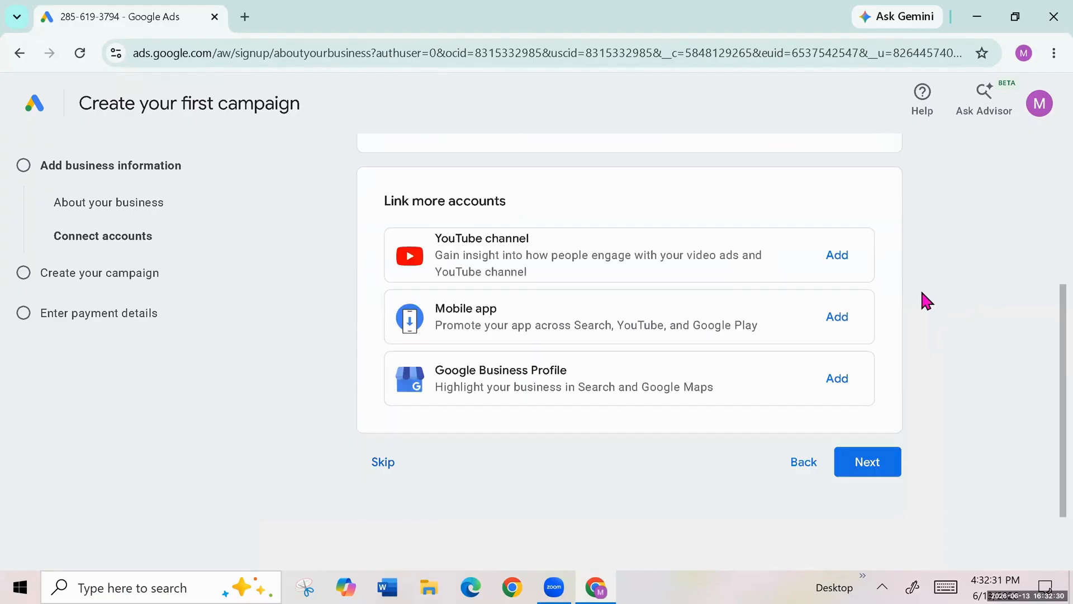
left_click(383, 470)
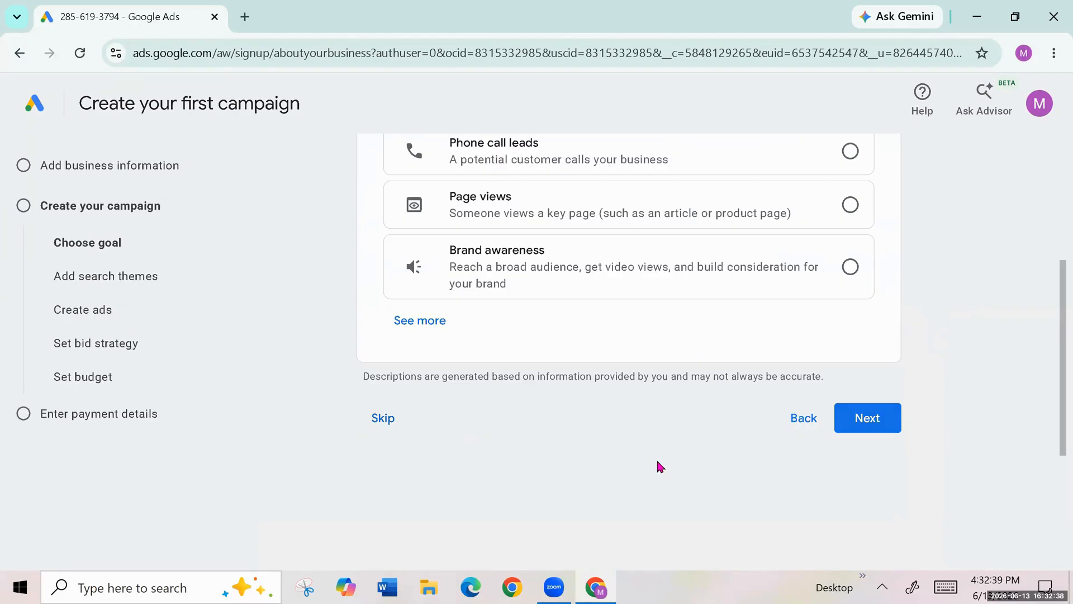
scroll(571, 450, "up", 3)
scroll(577, 439, "down", 4)
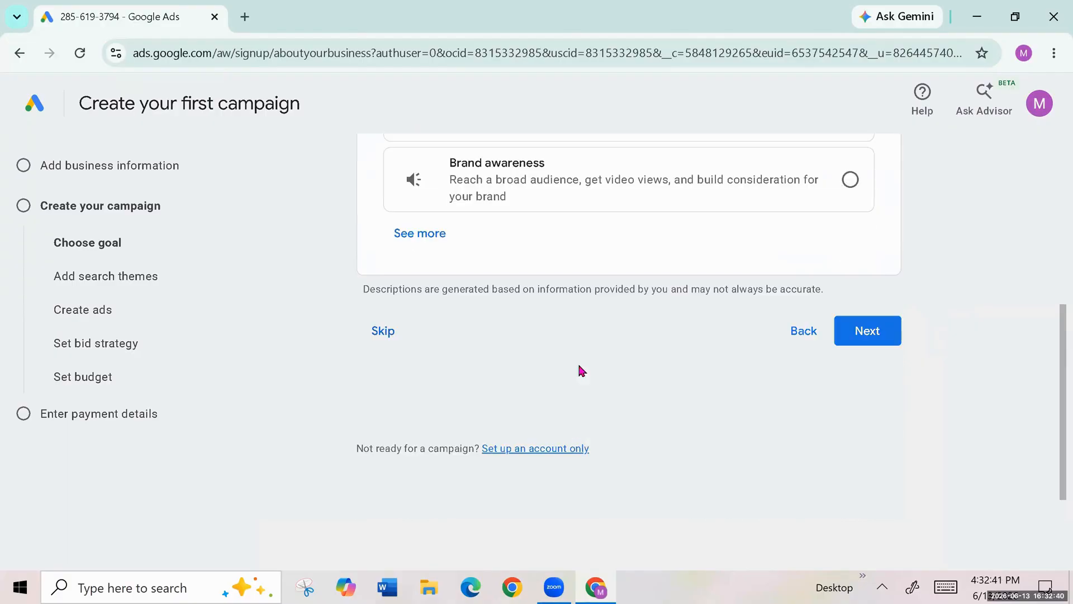
left_click(383, 331)
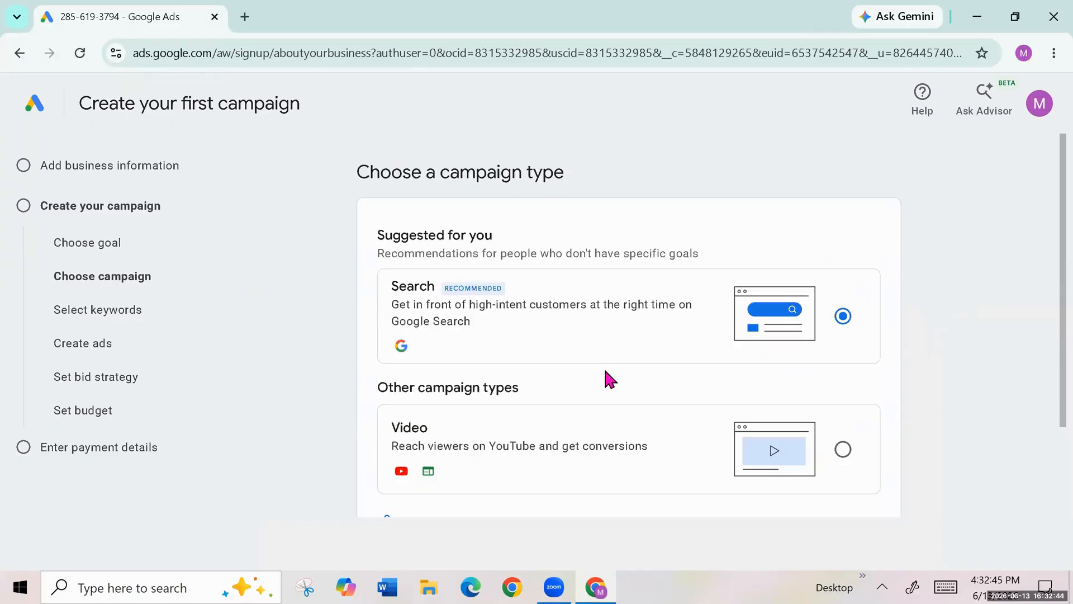
Skip the campaign type choice and confirm leaving campaign creation.
scroll(609, 380, "down", 2)
left_click(384, 464)
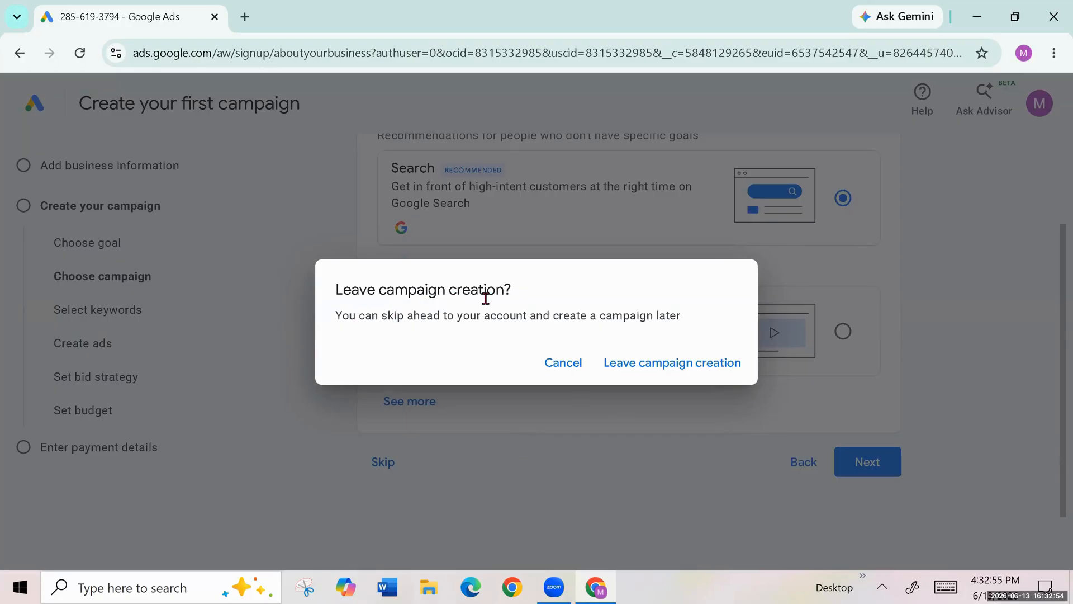
left_click(662, 365)
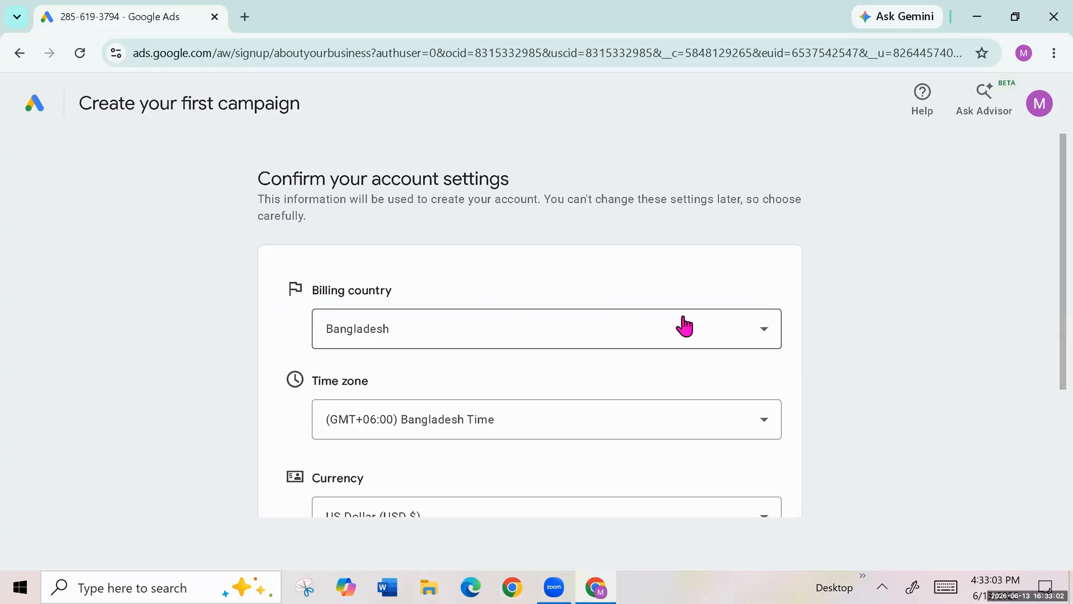
Set the account's billing country to India.
scroll(805, 282, "down", 1)
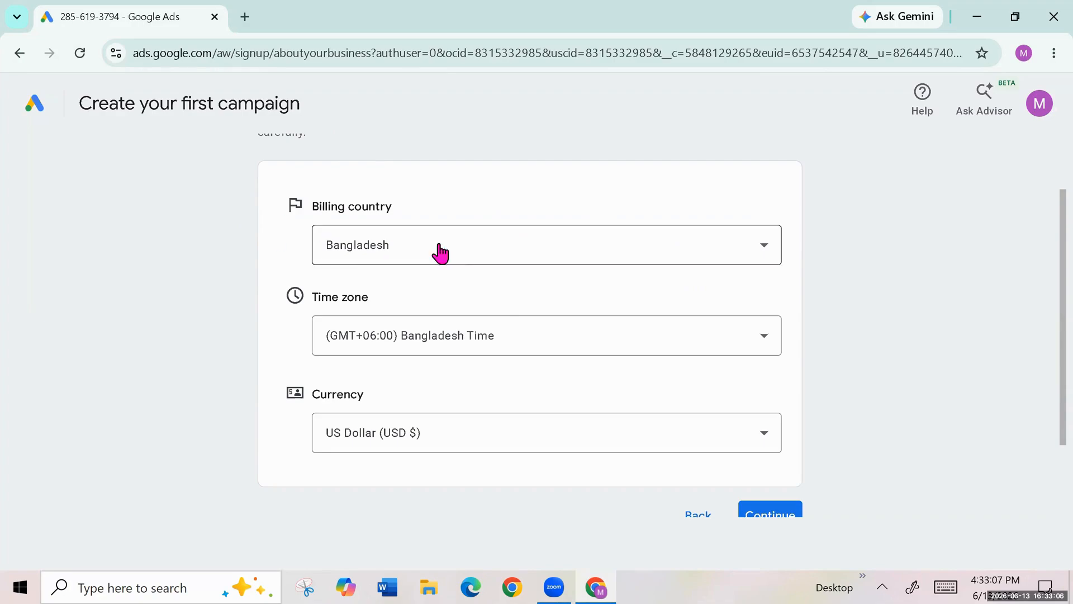
left_click(763, 247)
scroll(468, 311, "down", 4)
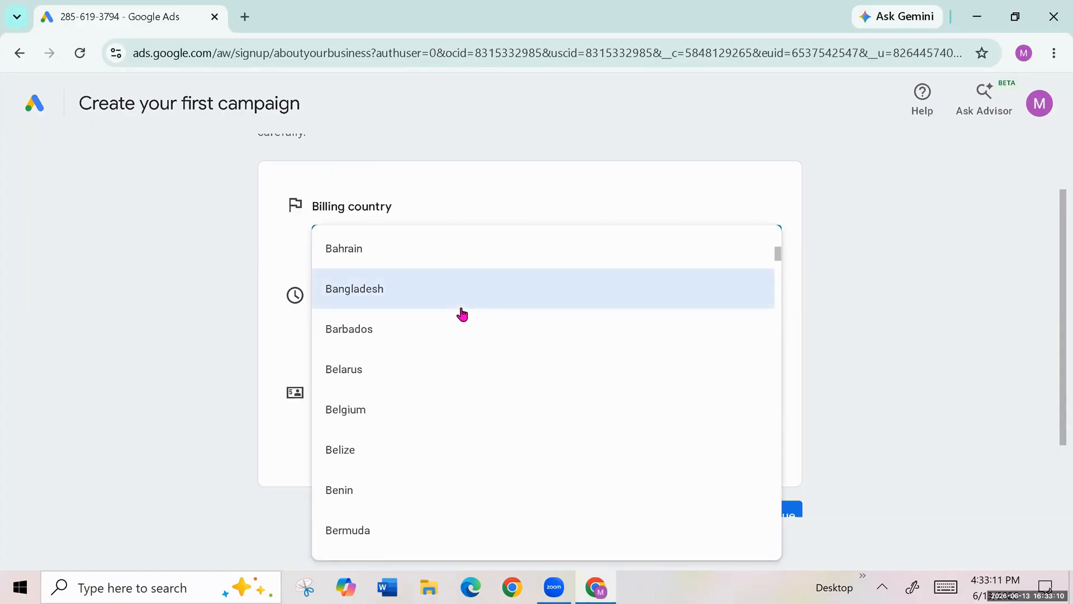
scroll(456, 314, "down", 4)
scroll(456, 316, "down", 9)
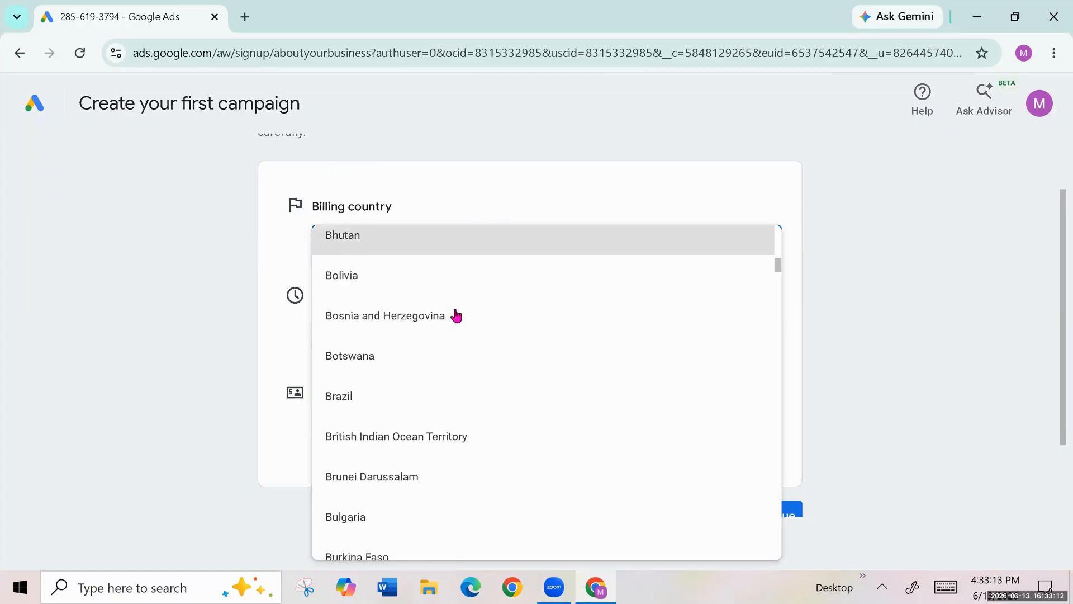
scroll(456, 316, "down", 8)
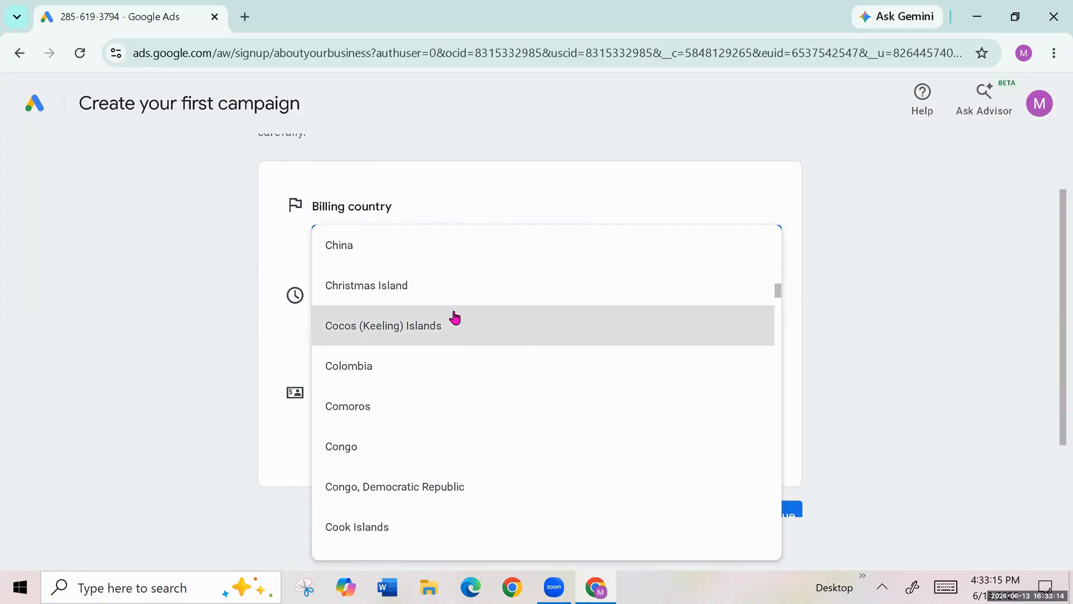
scroll(386, 314, "down", 4)
scroll(386, 309, "down", 5)
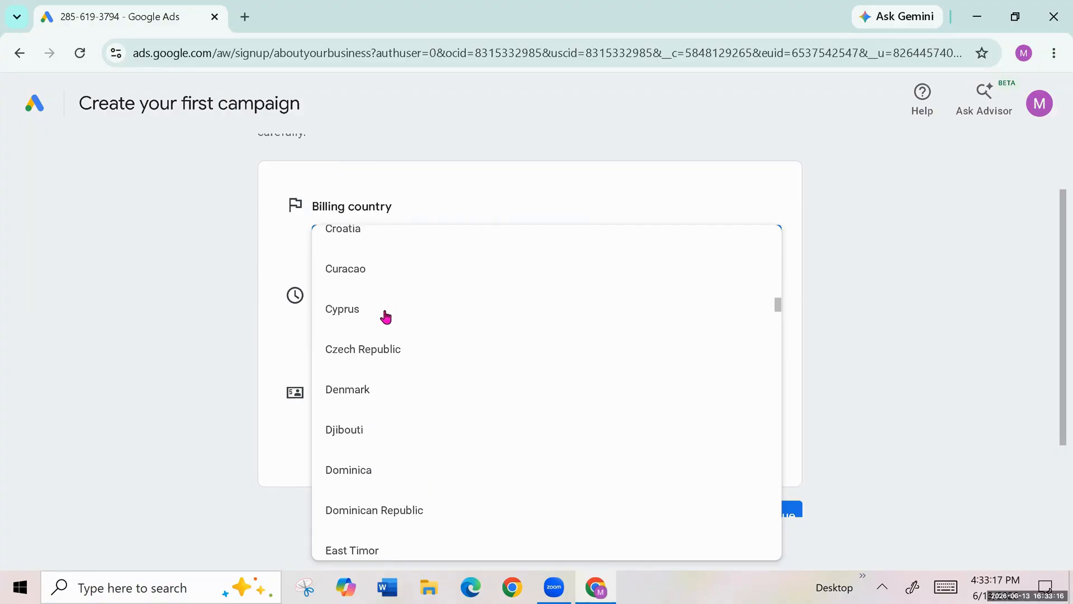
scroll(385, 309, "down", 10)
scroll(411, 394, "down", 10)
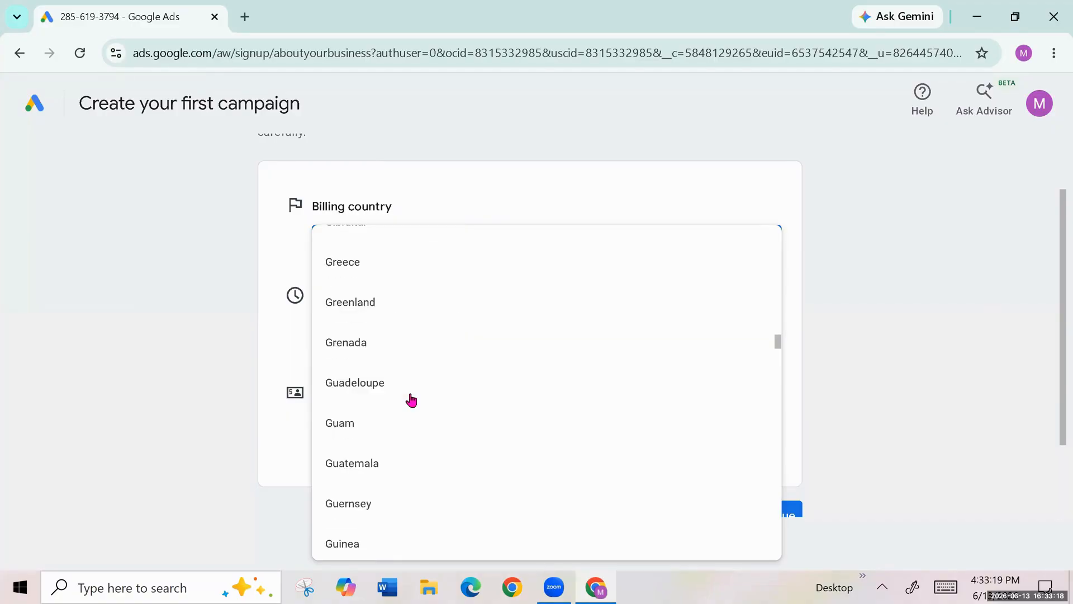
scroll(405, 460, "down", 10)
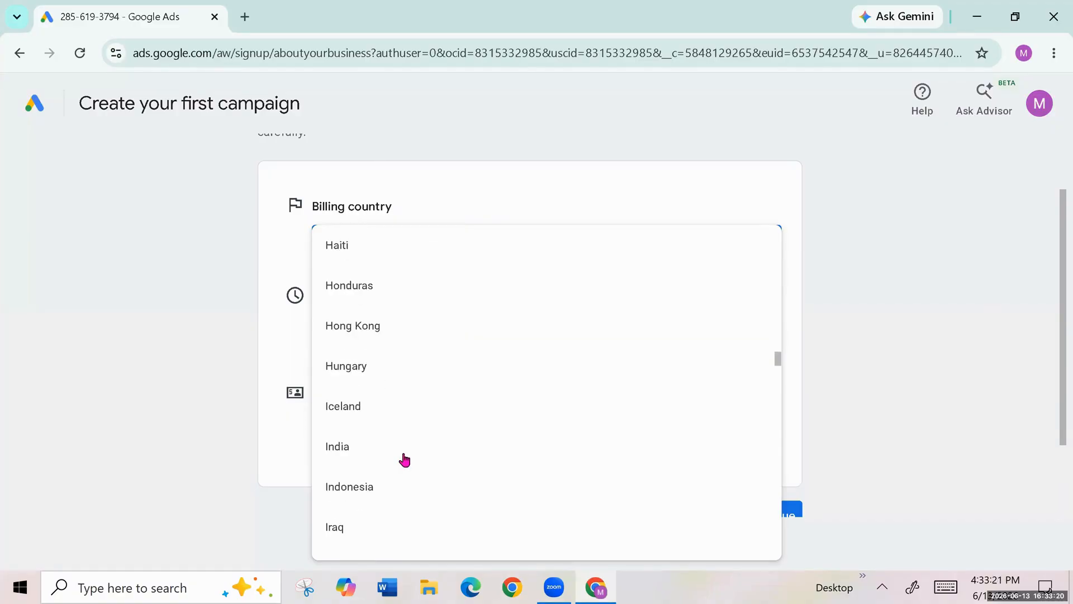
scroll(406, 460, "up", 2)
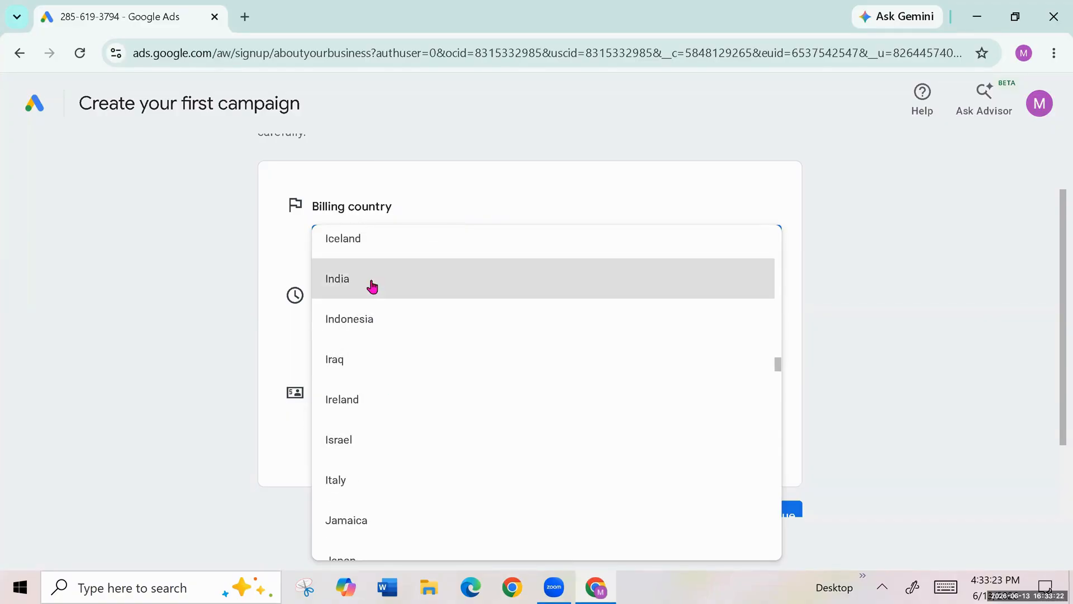
left_click(370, 285)
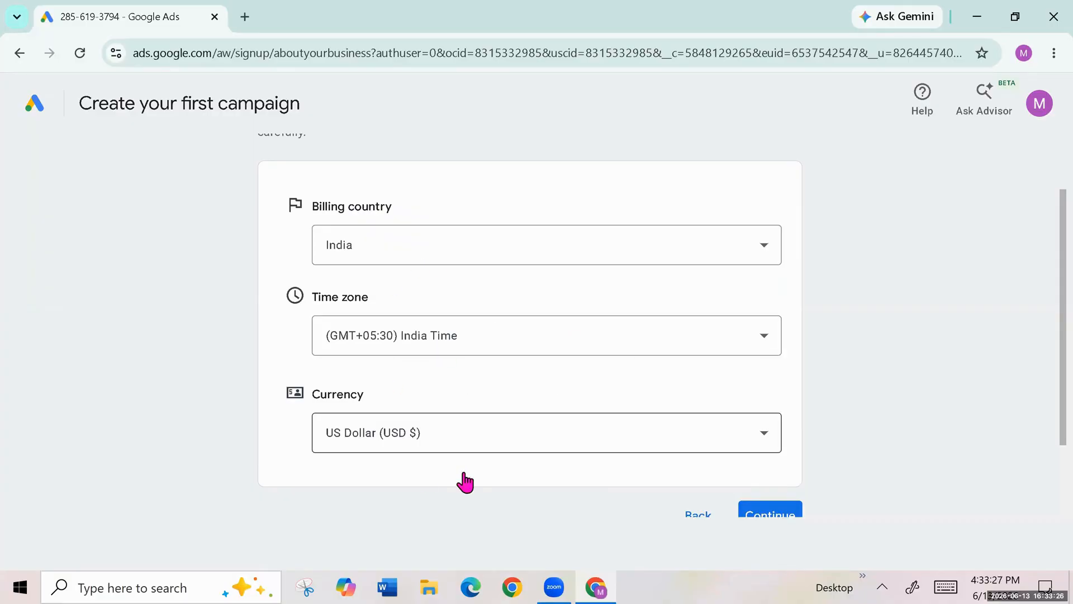
Set the account currency to Indian Rupee (INR ₹) and continue to the payment settings.
left_click(765, 440)
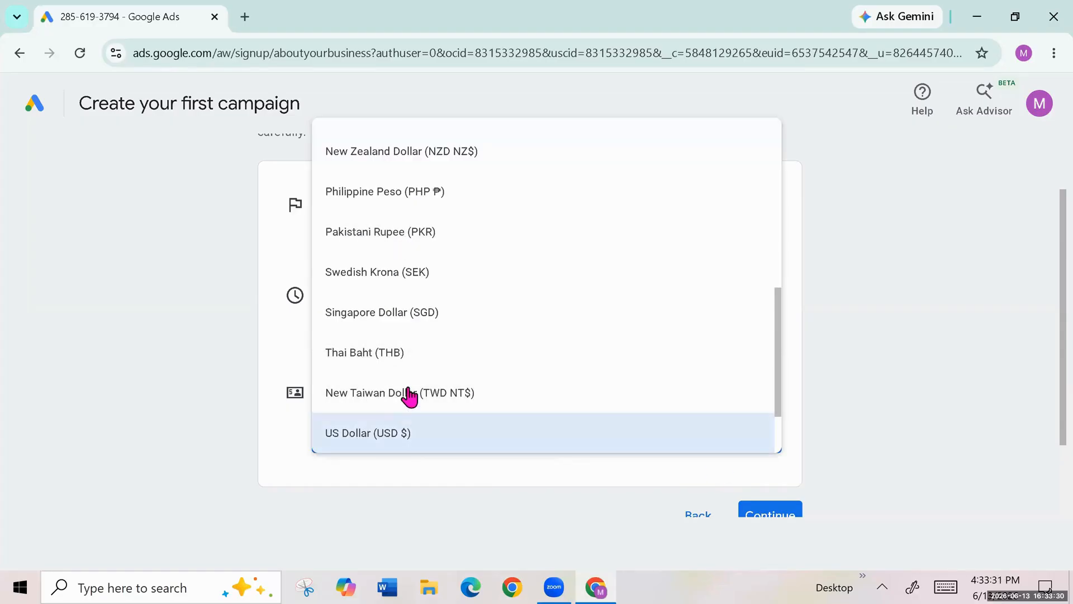
scroll(434, 364, "down", 1)
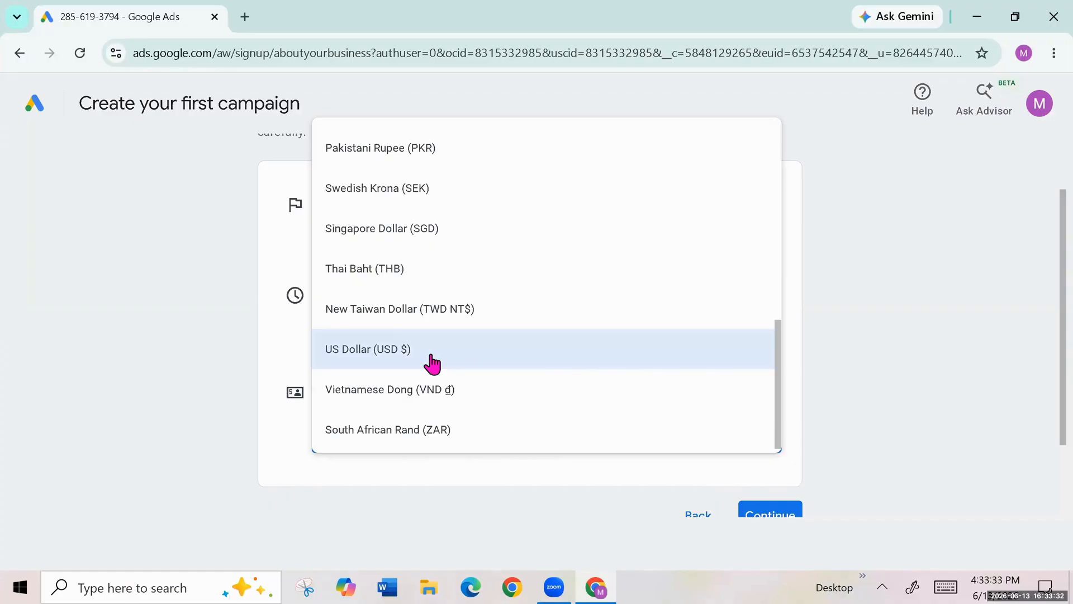
scroll(430, 364, "down", 1)
scroll(429, 364, "up", 3)
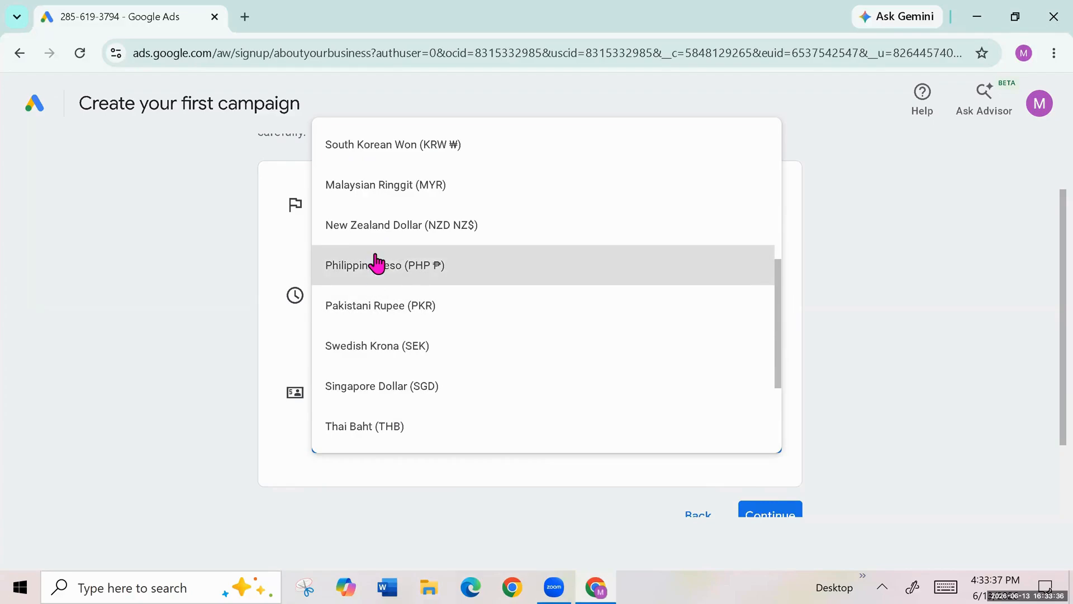
scroll(377, 257, "up", 3)
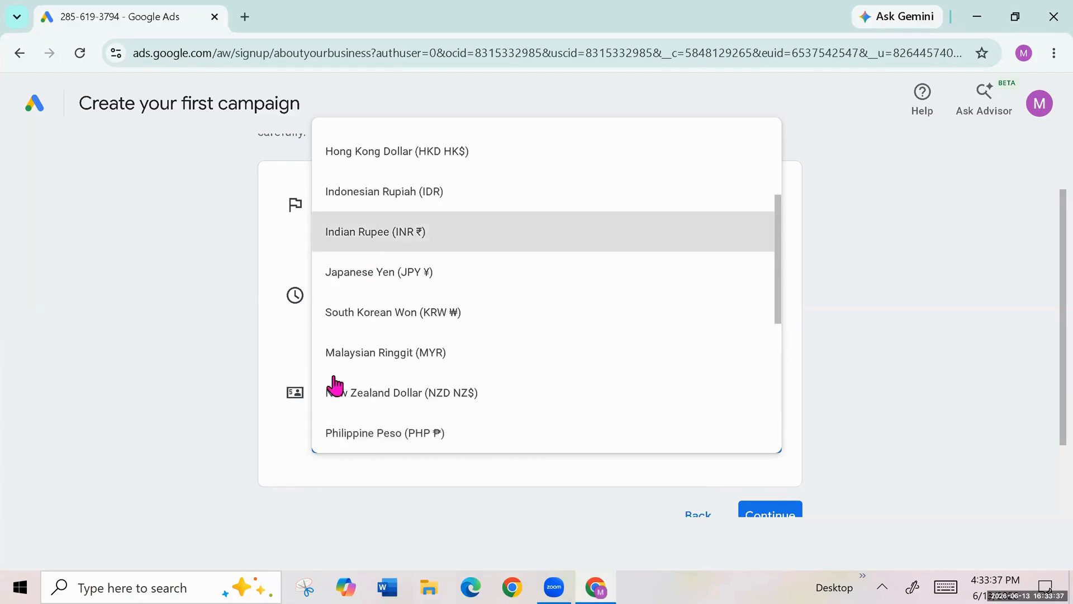
left_click(390, 234)
scroll(839, 448, "down", 2)
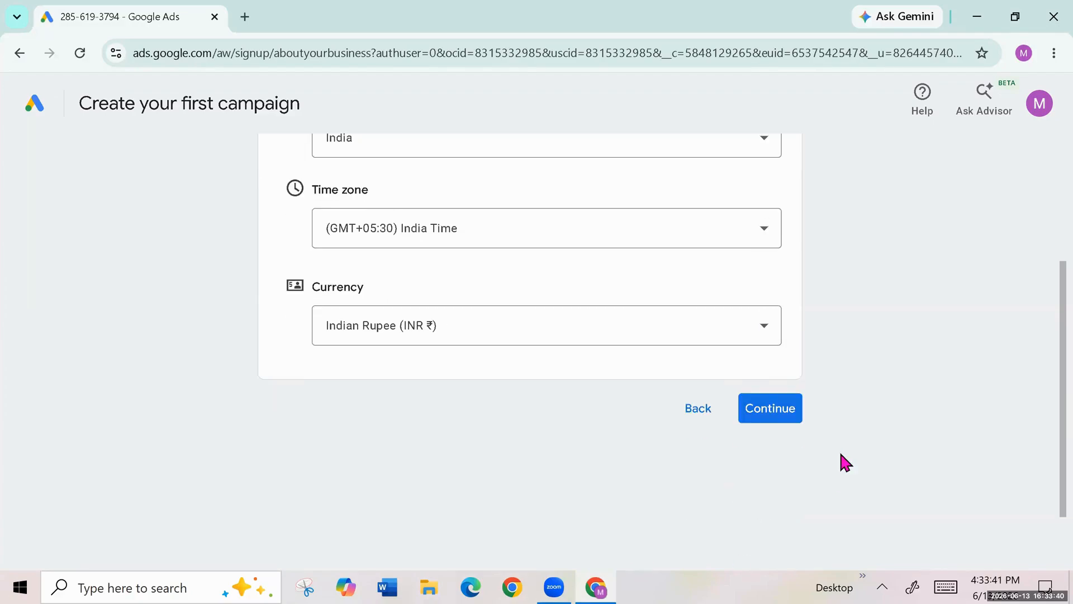
left_click(769, 415)
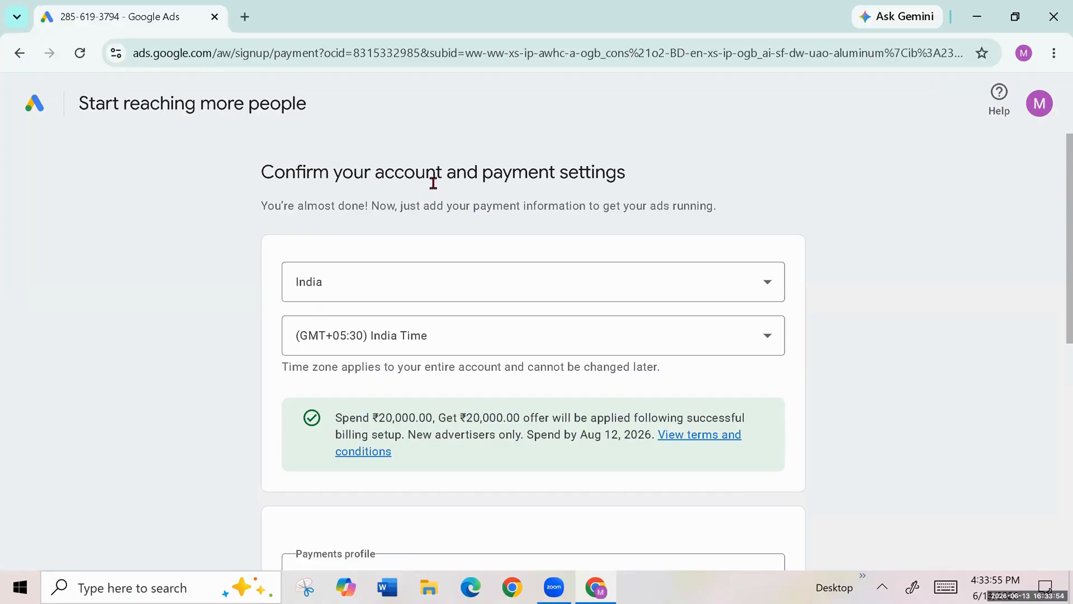
Review the account and payment settings, and start creating a new payments profile.
scroll(644, 262, "down", 5)
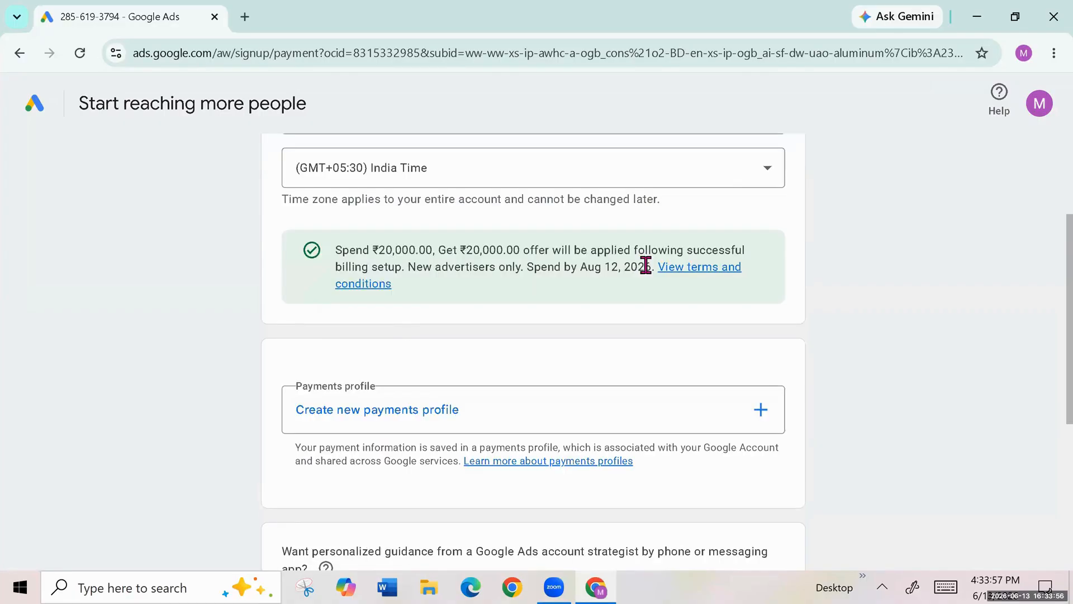
scroll(472, 267, "up", 3)
scroll(473, 267, "down", 3)
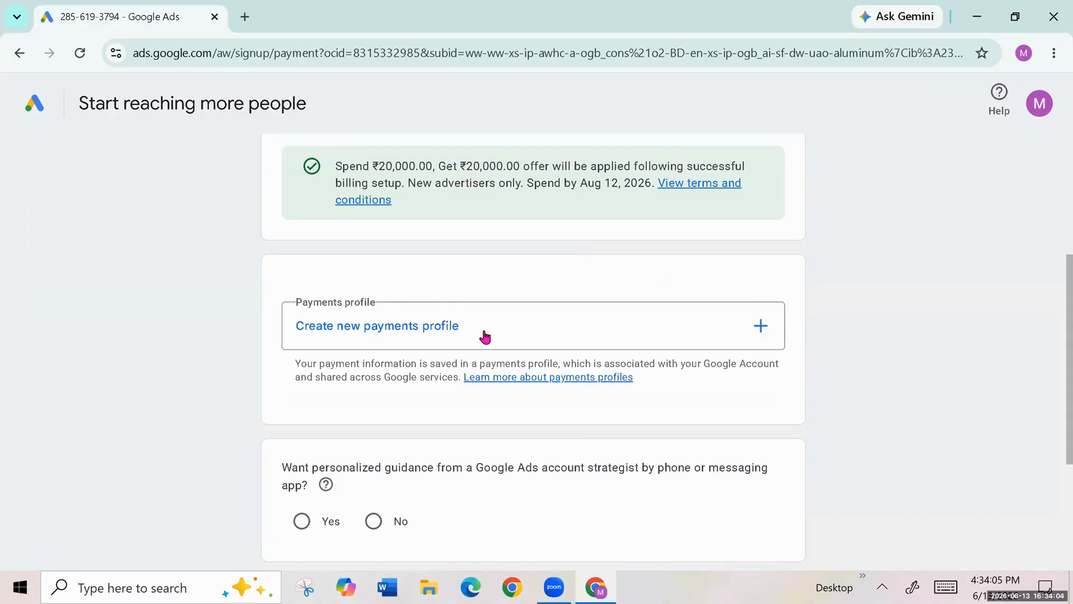
scroll(863, 335, "down", 2)
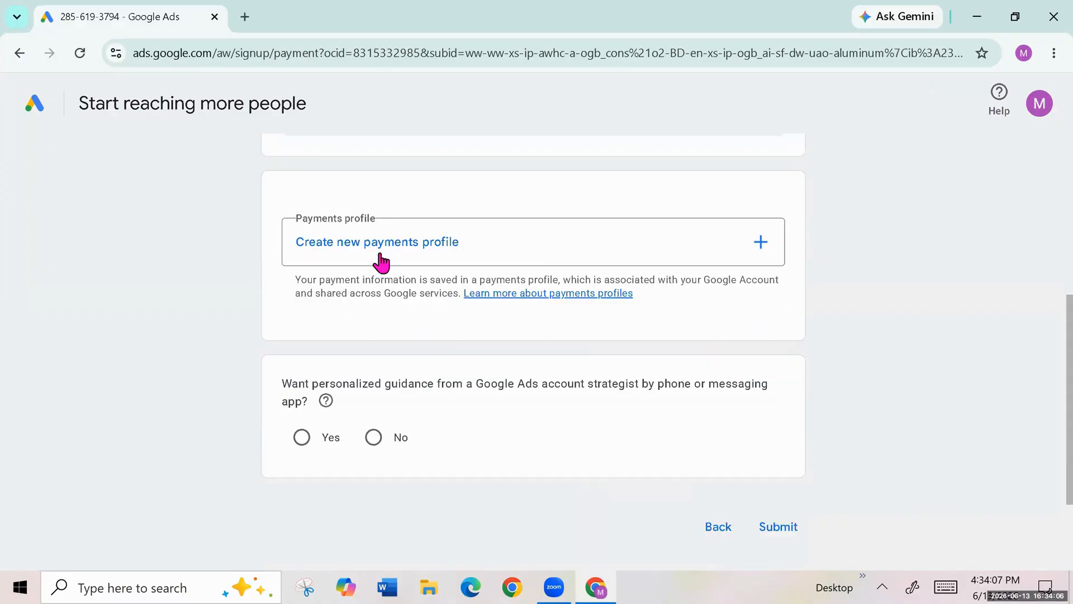
left_click(760, 246)
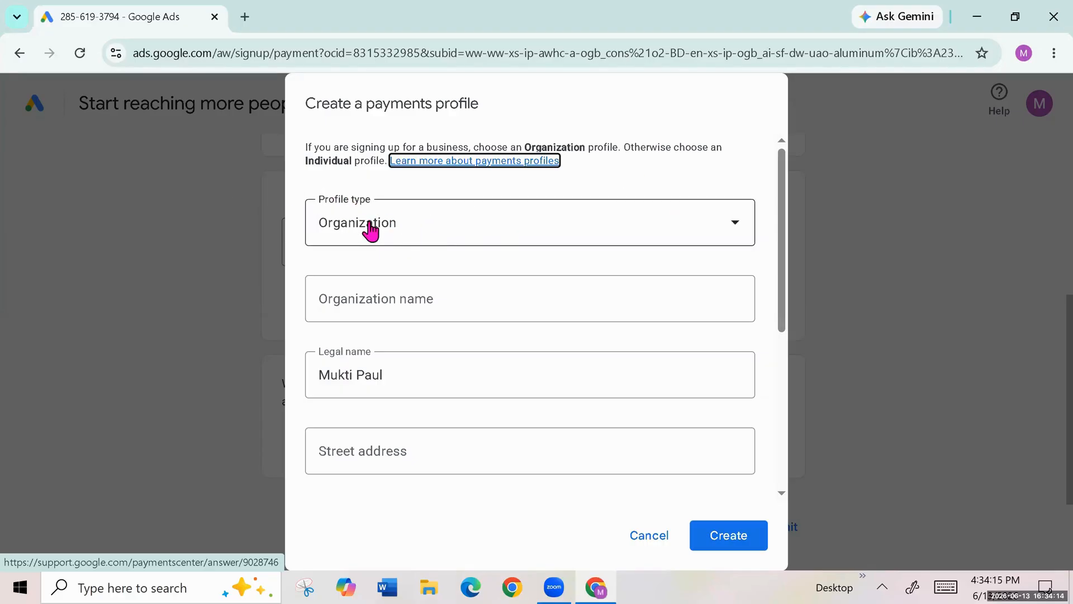
Set the payments profile type to Individual and keep the prefilled legal name.
left_click(654, 229)
left_click(653, 230)
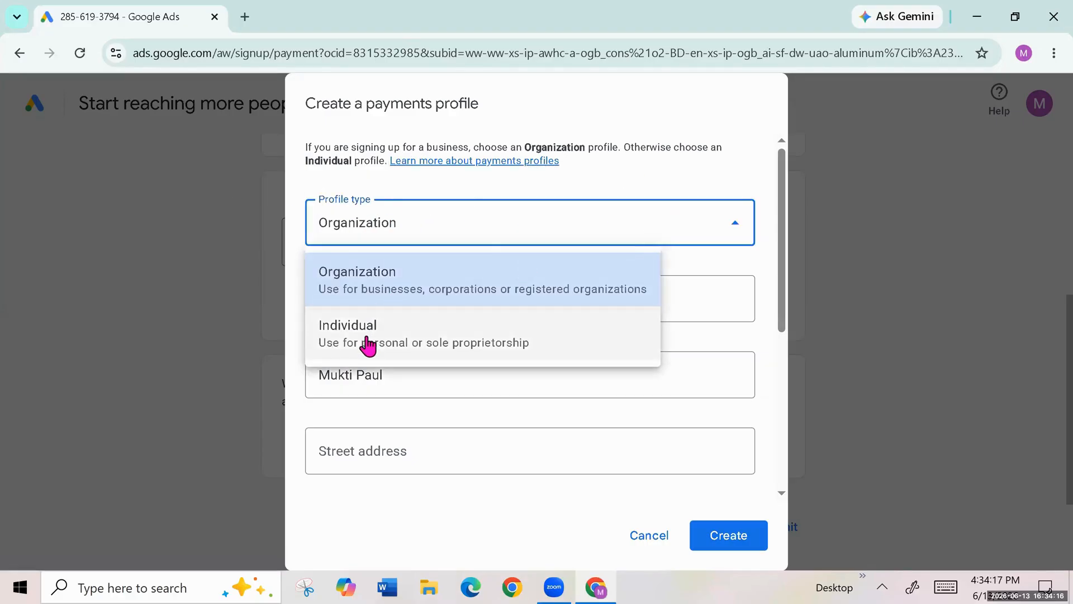
left_click(405, 342)
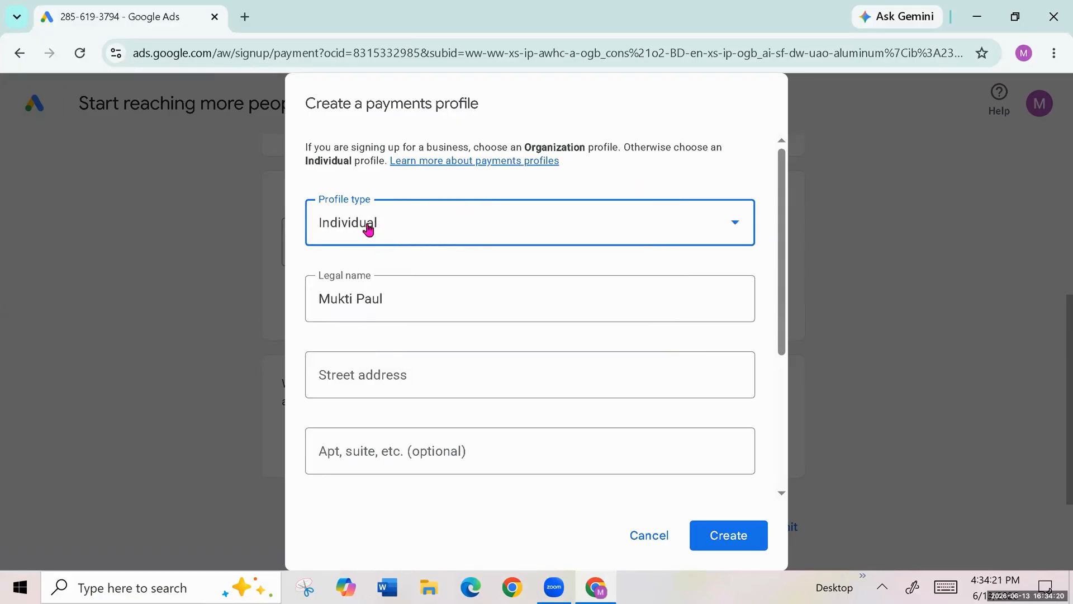
left_click(401, 299)
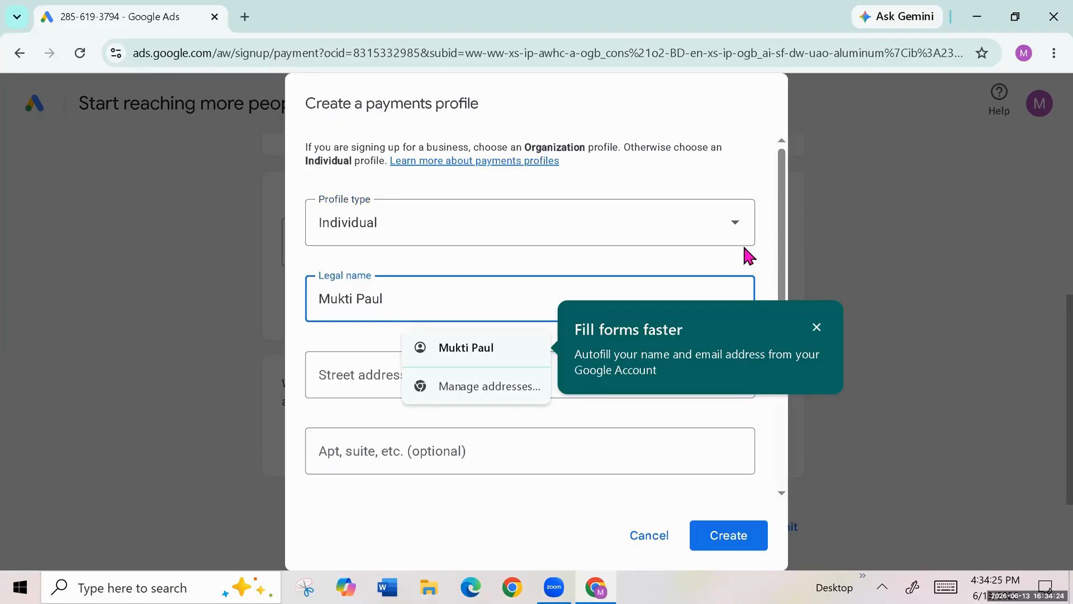
left_click(764, 255)
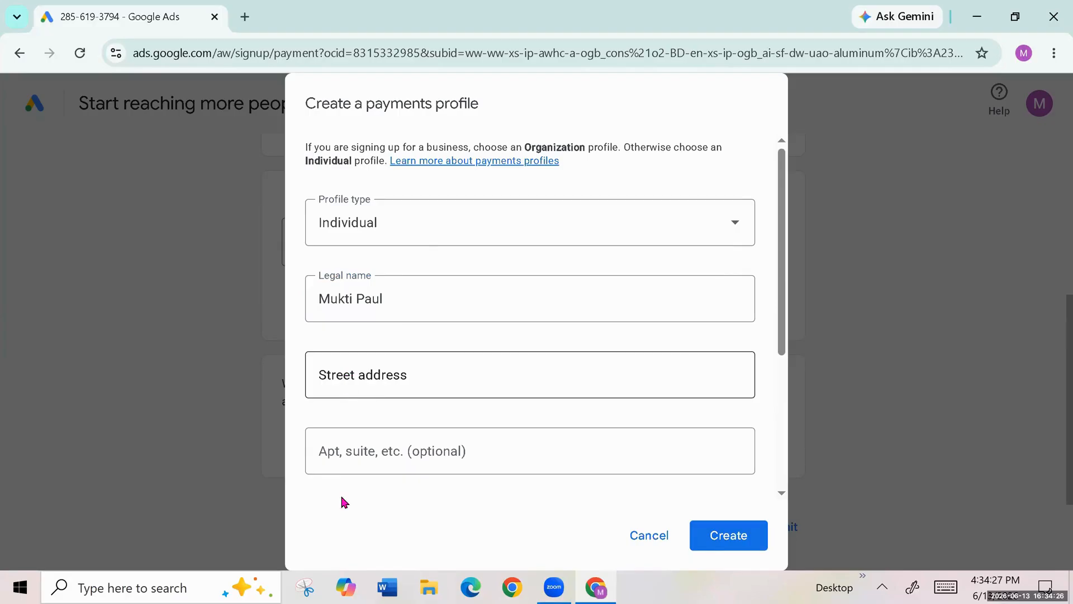
Fill in the street address of the payments profile and enter Delhi as the city.
scroll(786, 347, "down", 3)
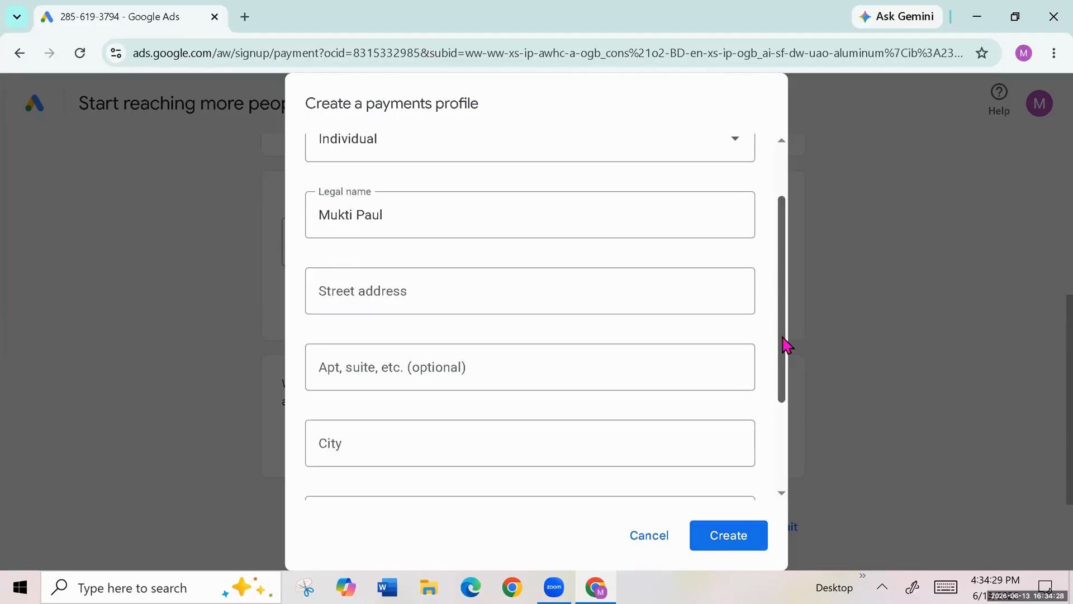
left_click(414, 206)
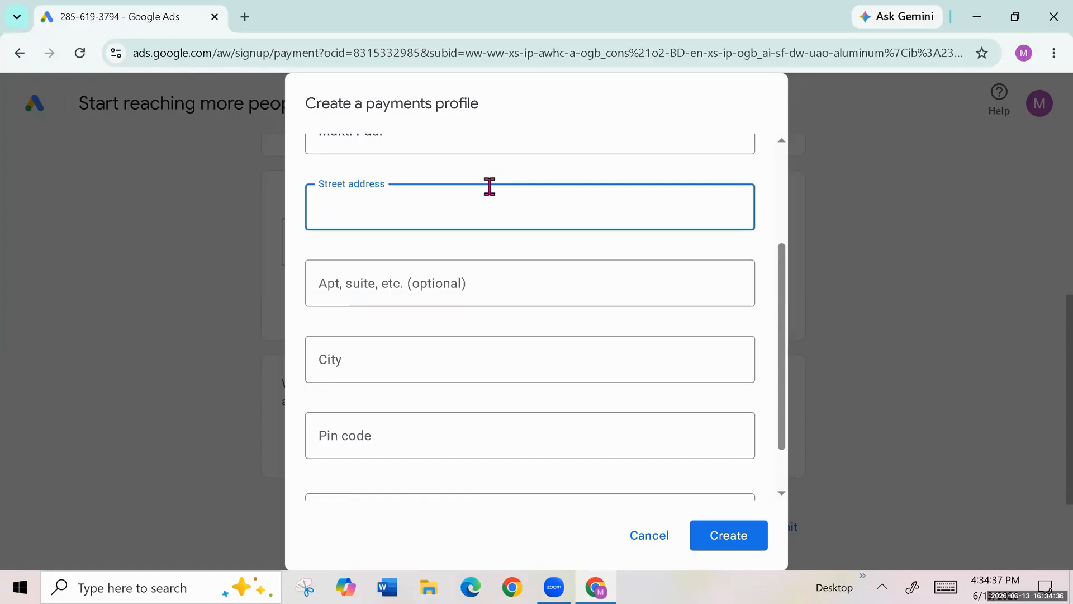
type("Rajpuri")
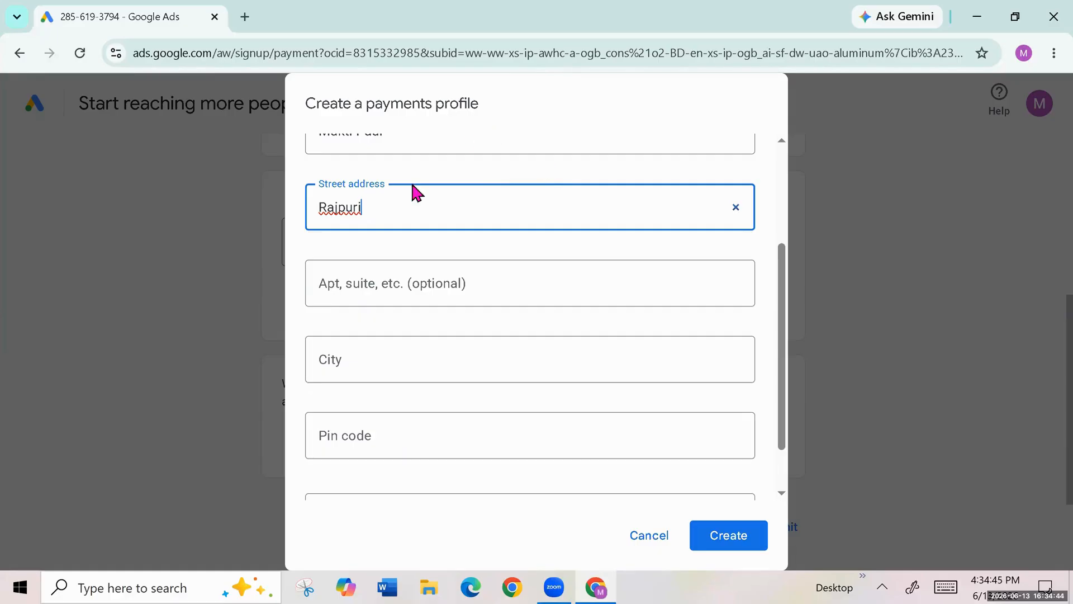
left_click(391, 365)
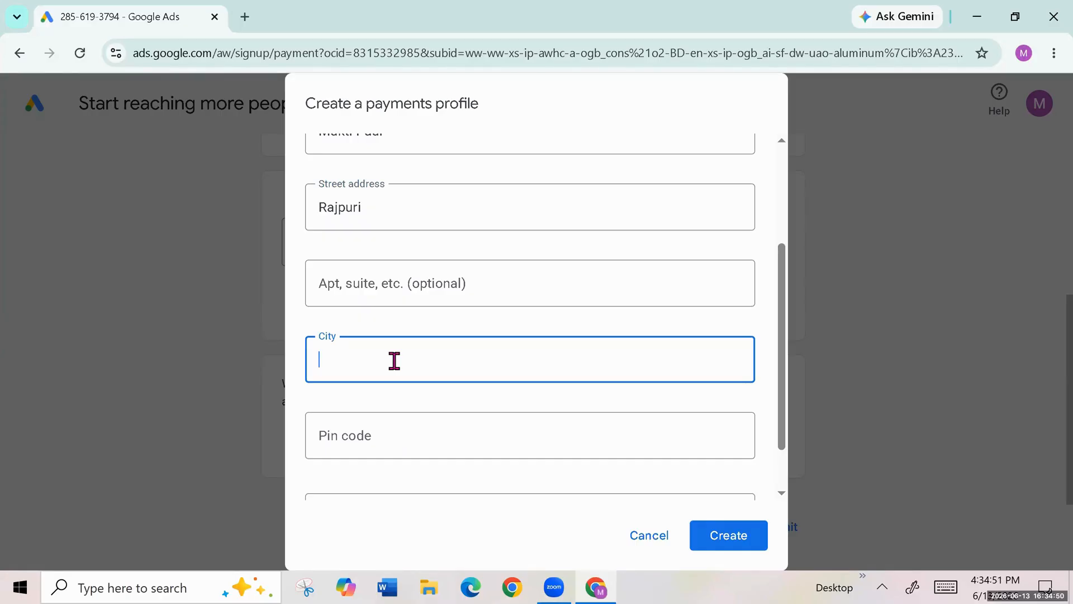
type("Delhi")
scroll(469, 350, "down", 1)
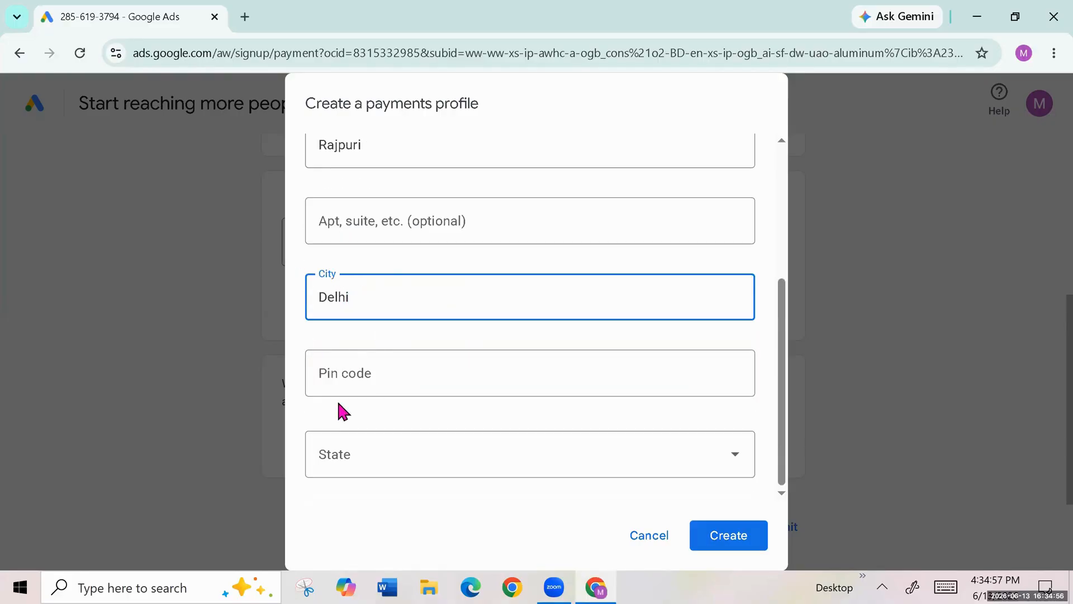
Copy the city name and search Google in a new tab for "pin code of Delhi".
left_click_drag(362, 299, 321, 300)
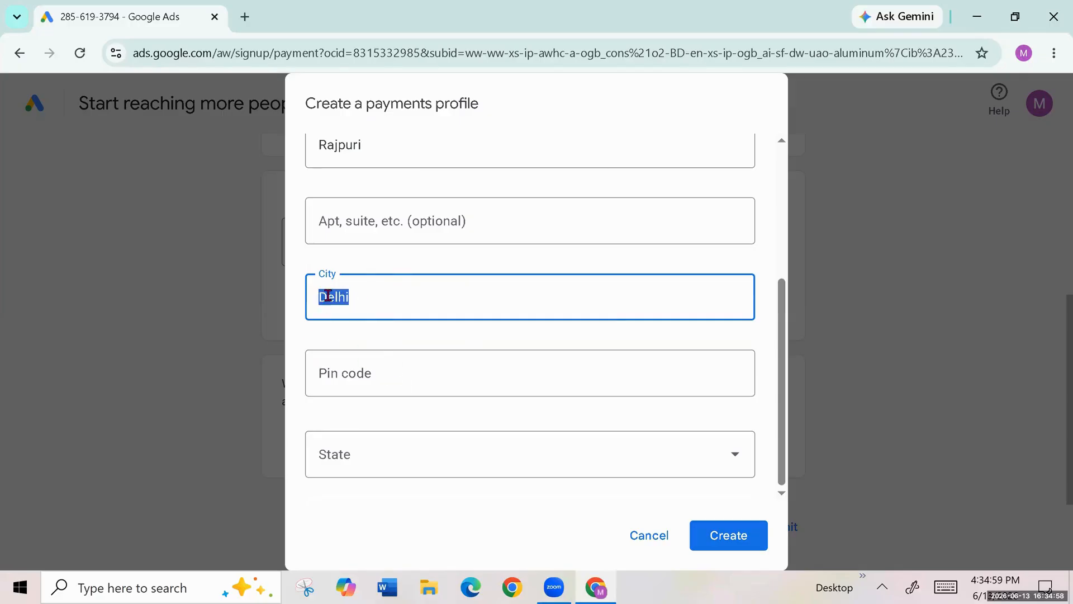
right_click(341, 294)
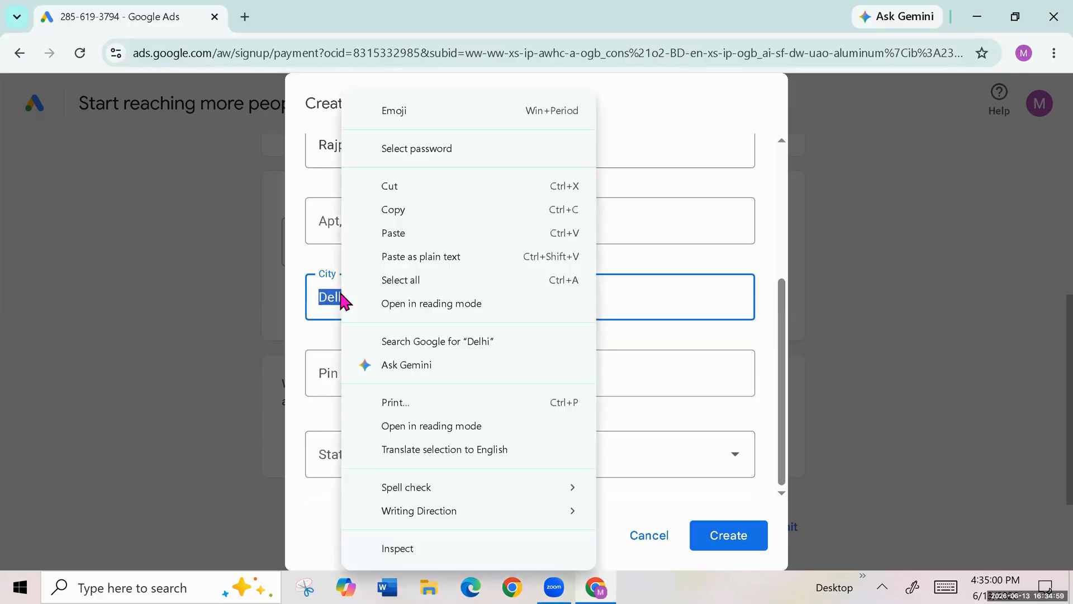
left_click(405, 209)
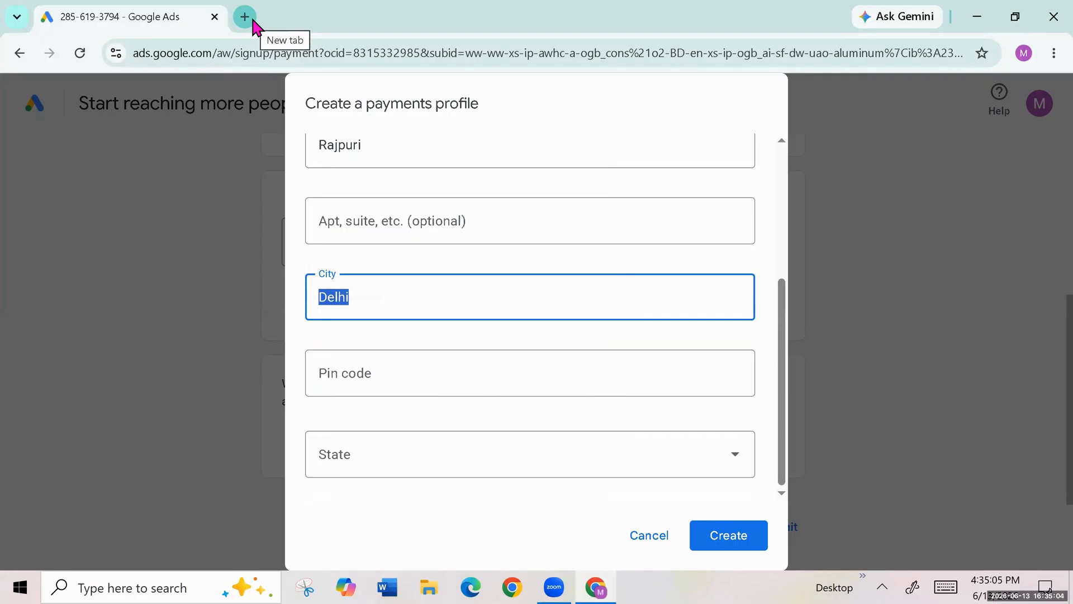
left_click(251, 17)
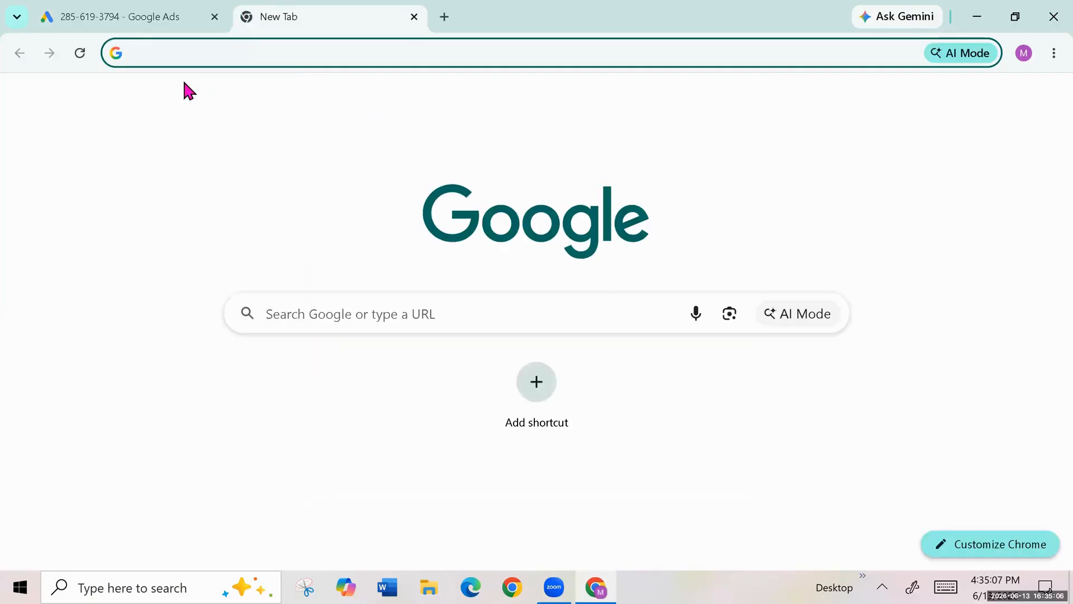
left_click(141, 55)
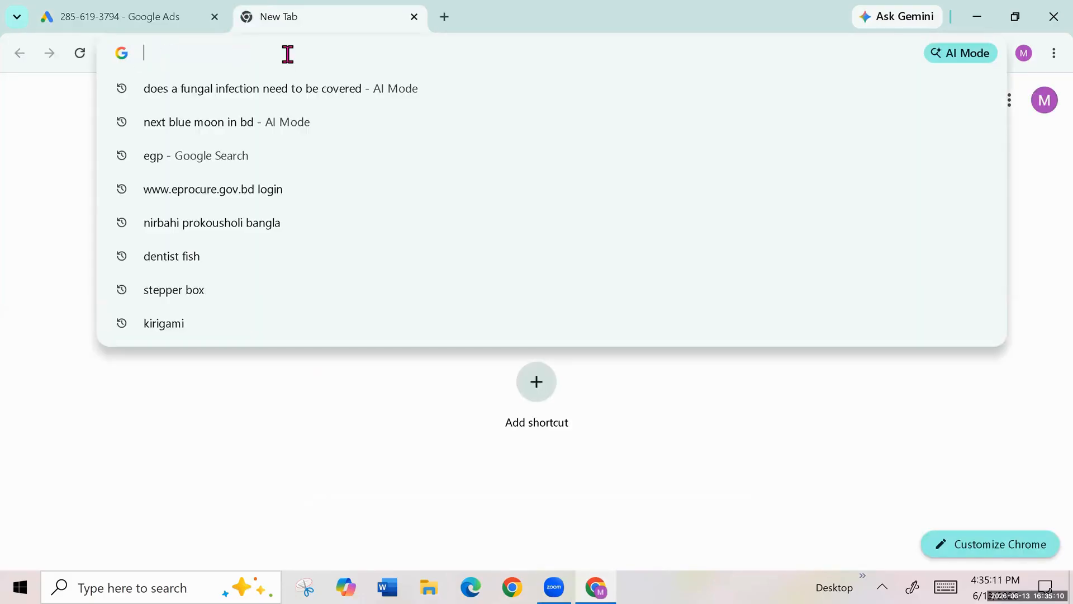
type("Delhi")
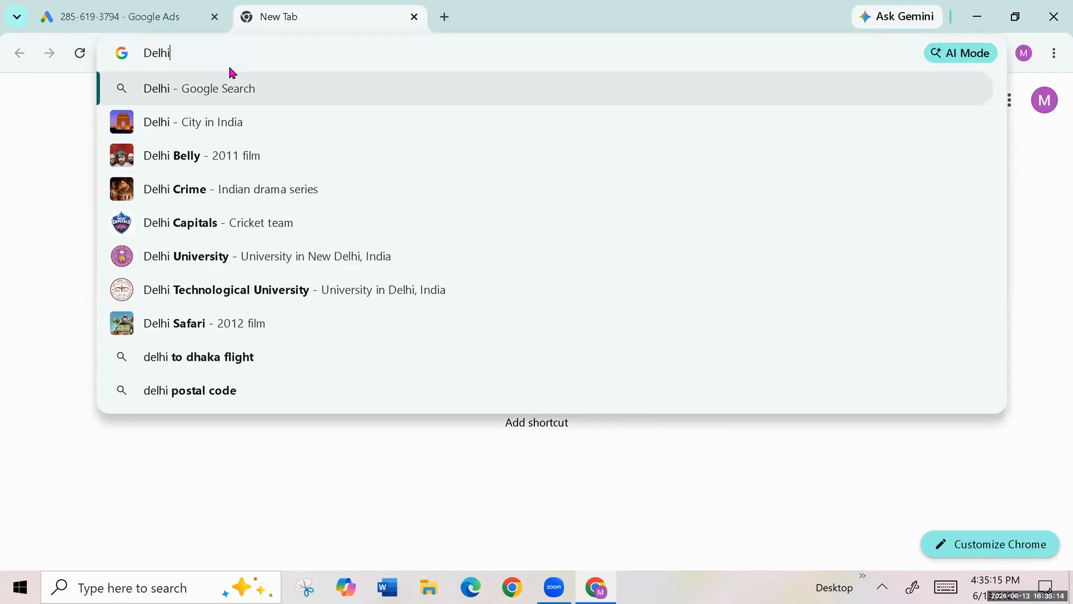
left_click(144, 51)
type("pi")
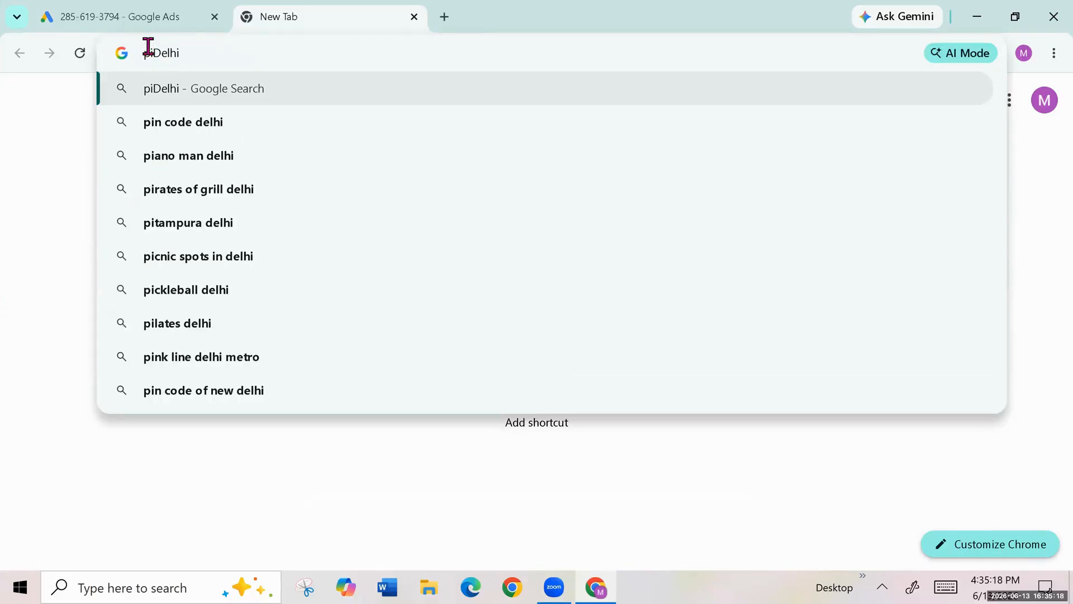
type("n code")
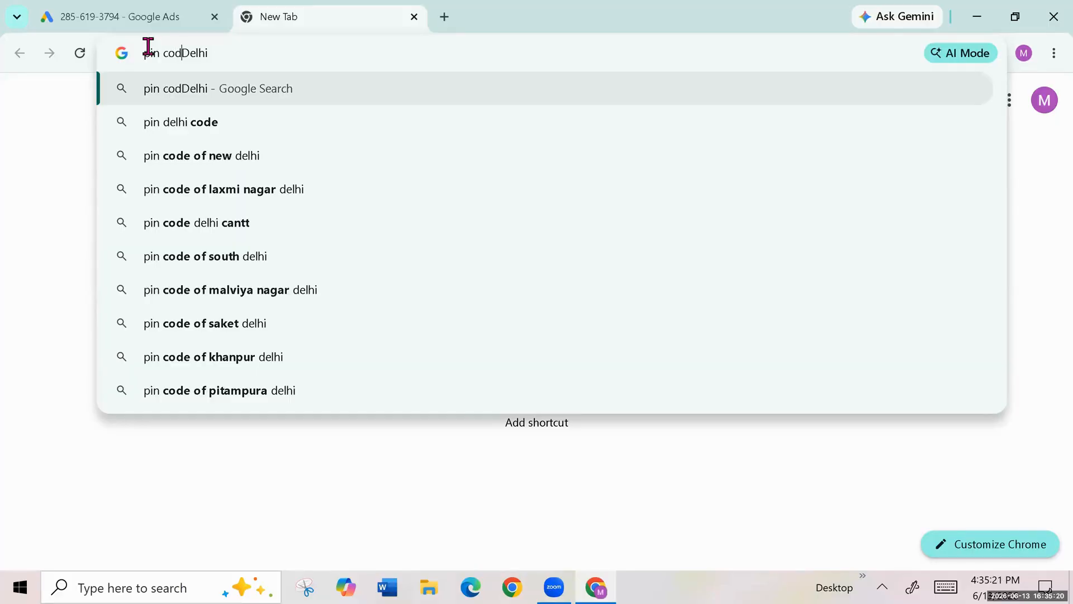
type(" of")
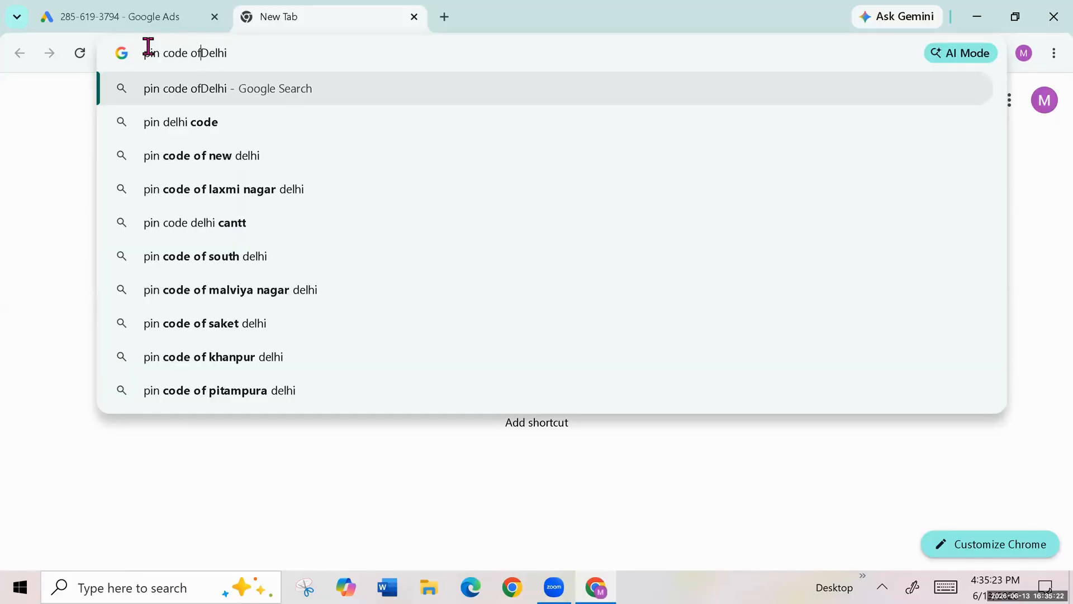
left_click(263, 49)
left_click(188, 78)
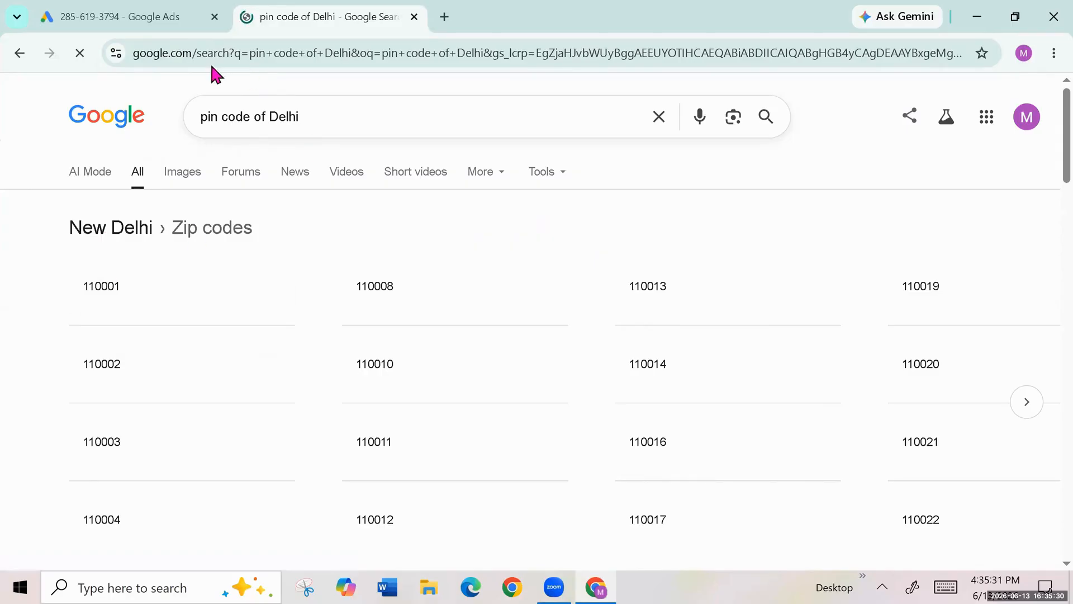
Return to the Google Ads sign-up page and enter the postal pin code in the payments profile.
left_click(159, 16)
left_click(356, 372)
type("1100")
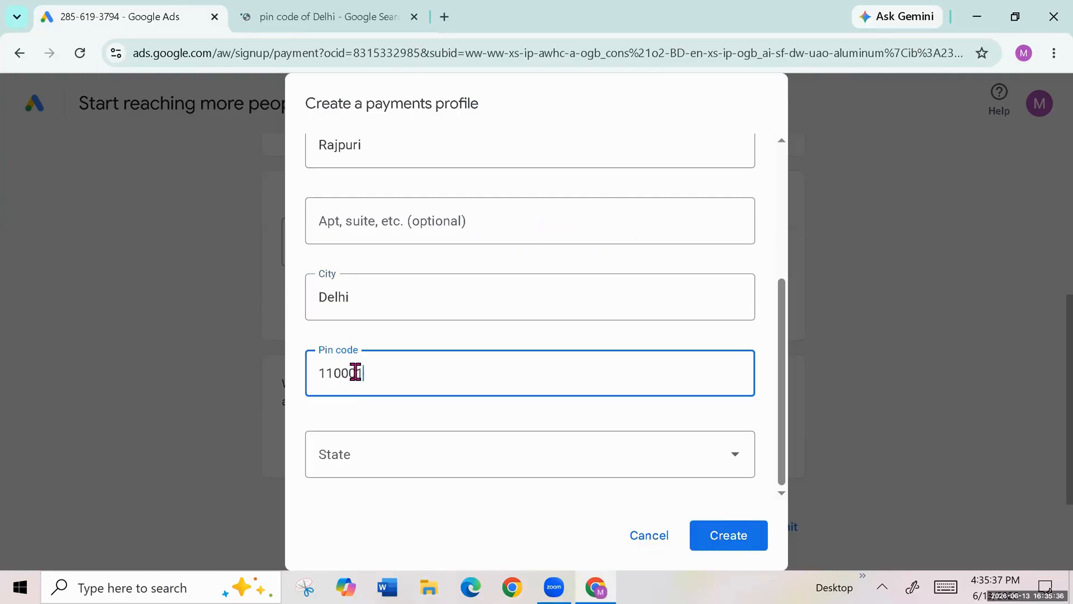
type("01")
Select Delhi as the state and create the payments profile.
left_click(736, 465)
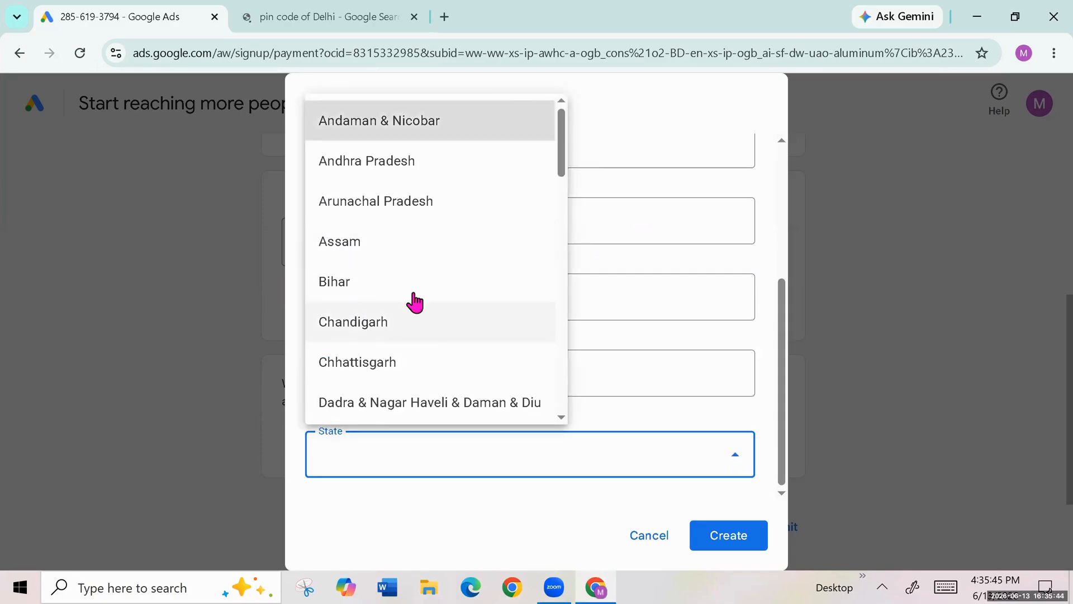
left_click_drag(563, 156, 565, 188)
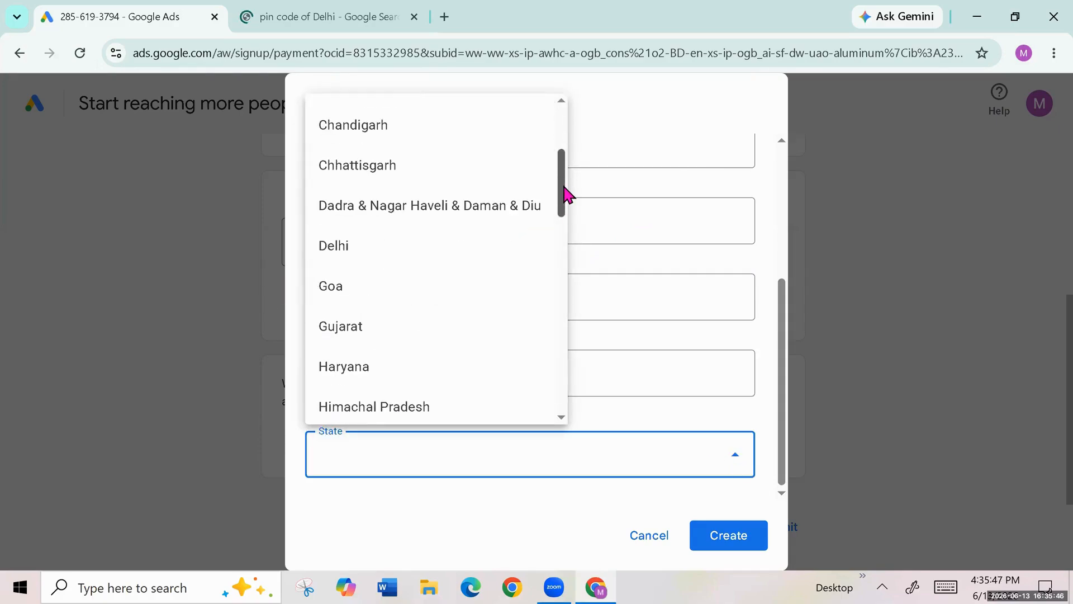
left_click(371, 246)
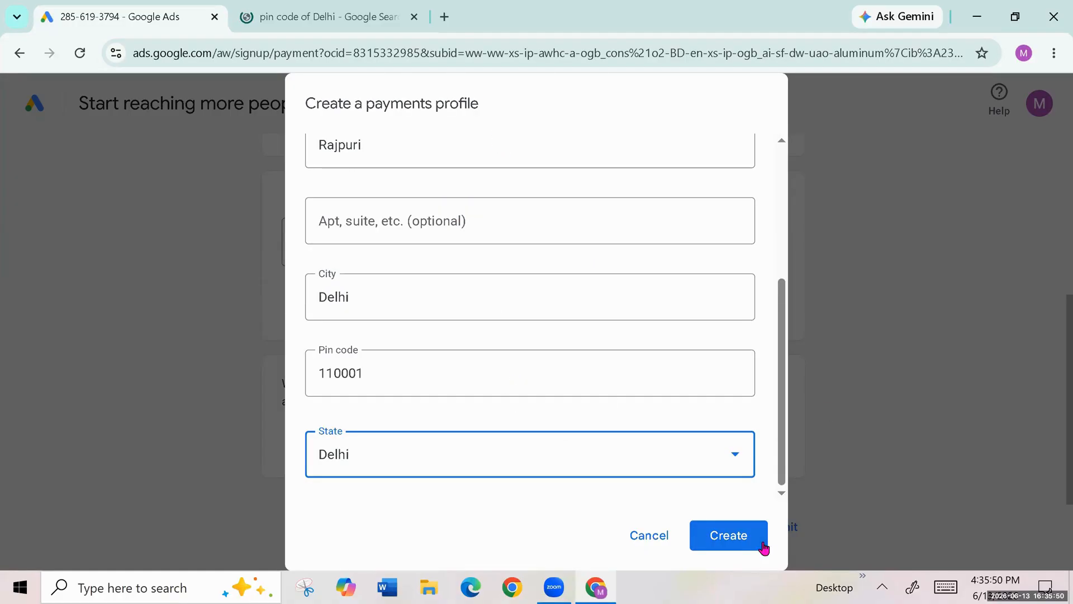
left_click(729, 536)
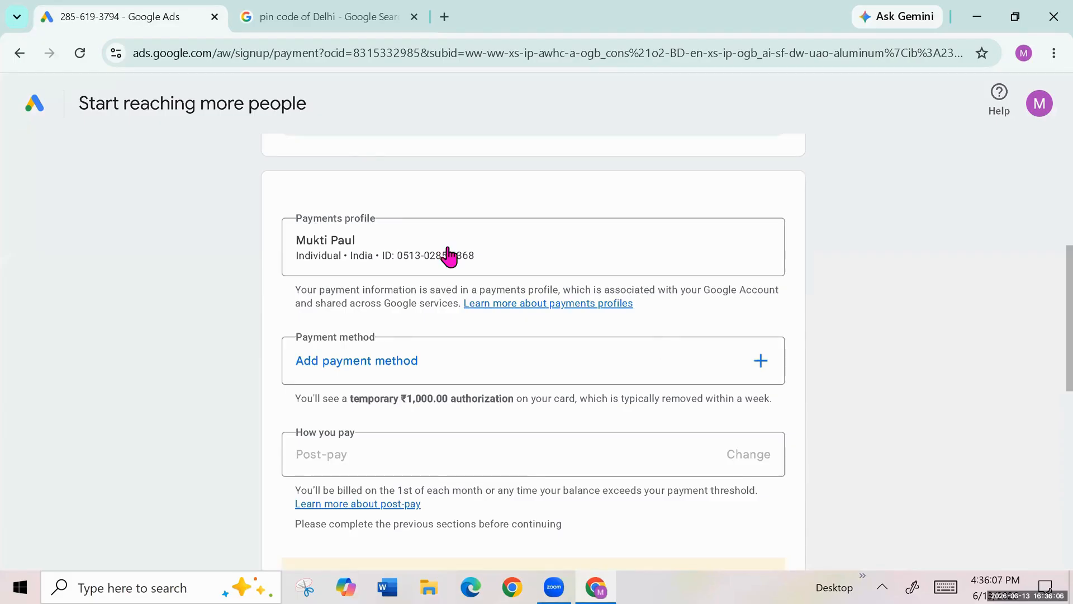
Add Pay with Bank transfer as the payment method for the account.
scroll(788, 318, "down", 3)
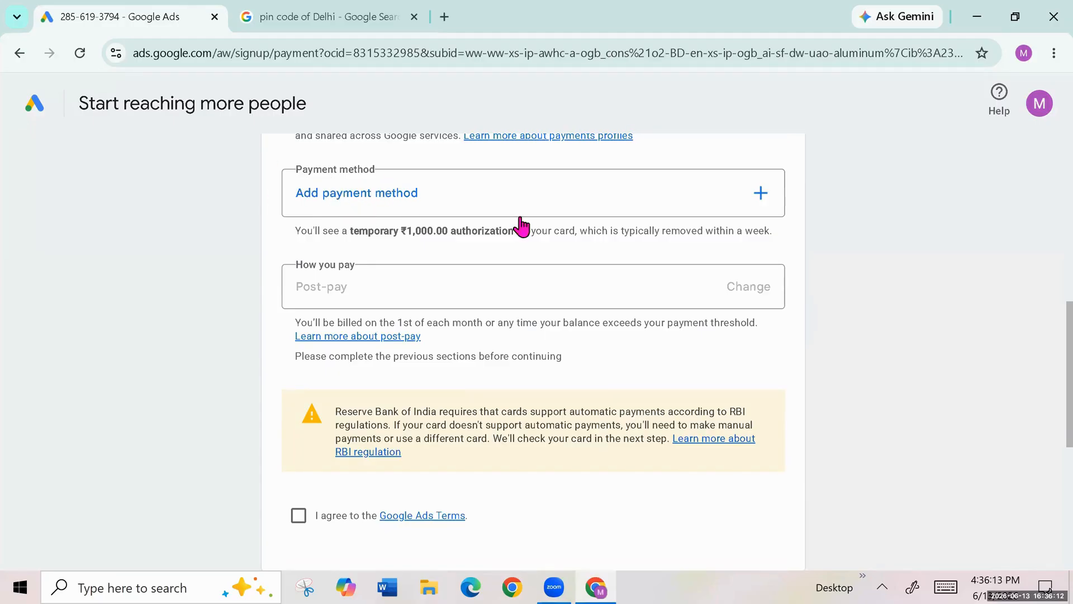
left_click(758, 192)
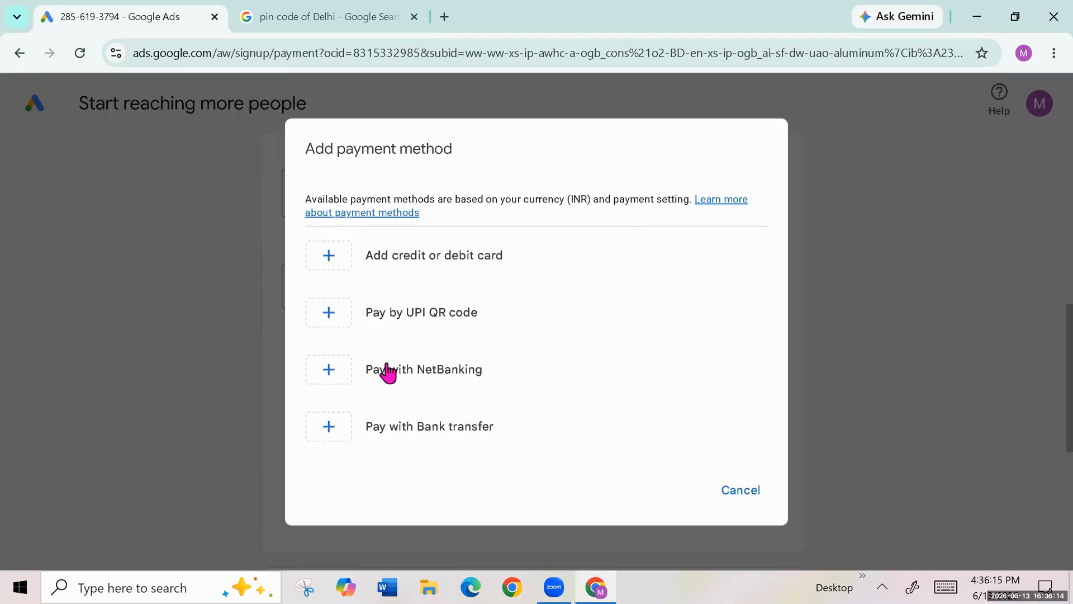
left_click(452, 435)
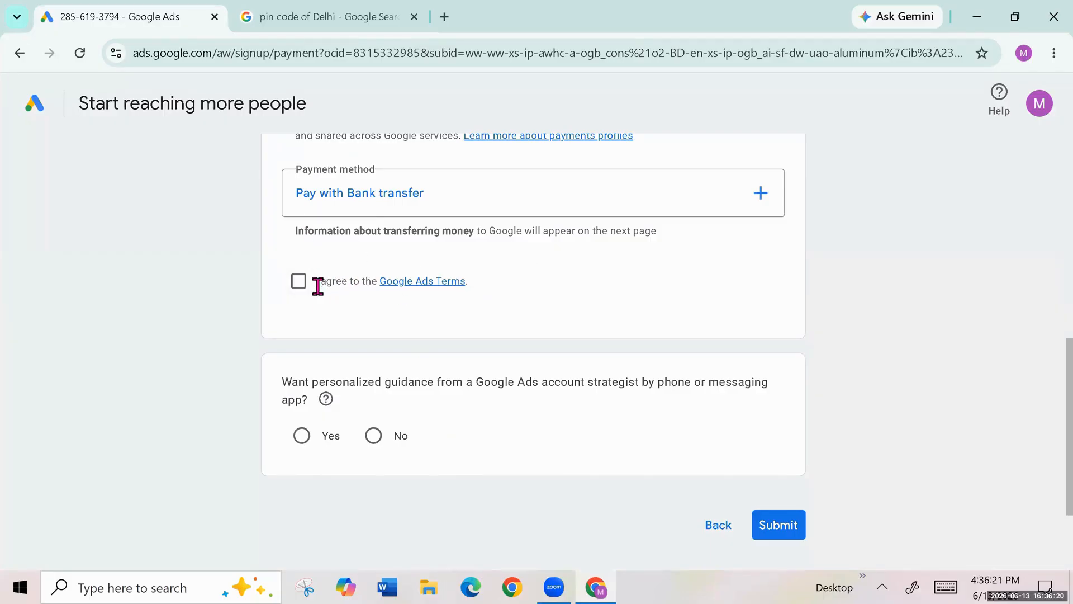
Agree to the Google Ads Terms and decline personalized guidance from an account strategist.
left_click(298, 281)
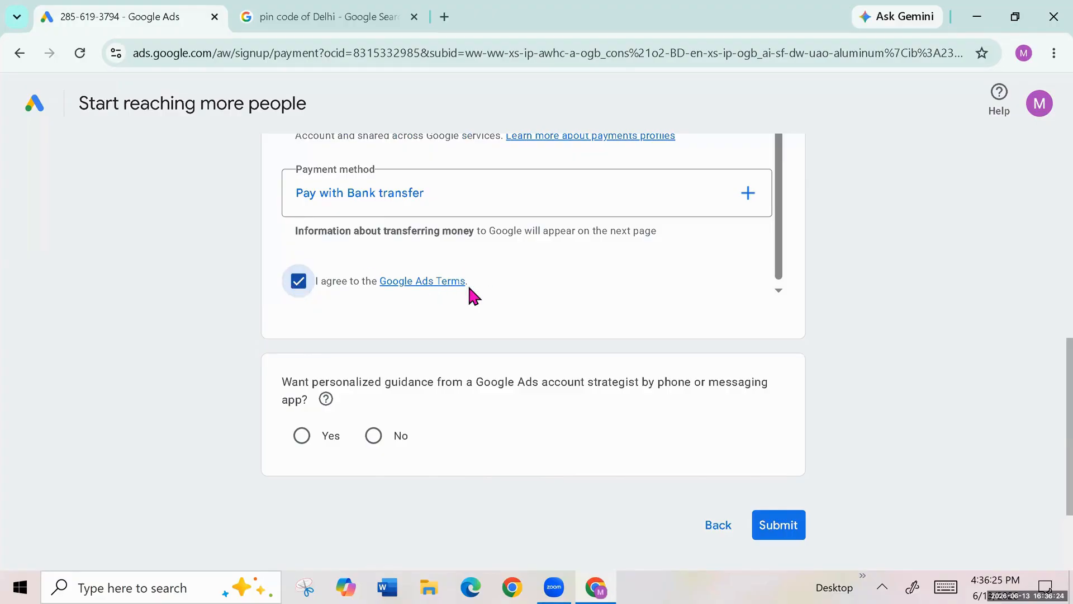
left_click(374, 437)
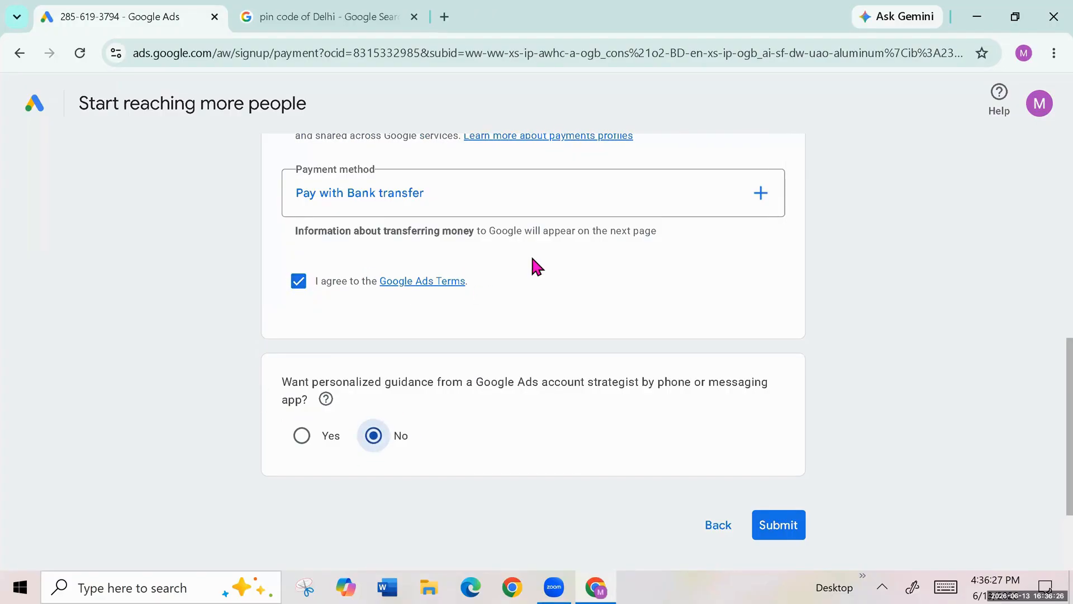
scroll(541, 291, "up", 4)
scroll(541, 291, "down", 5)
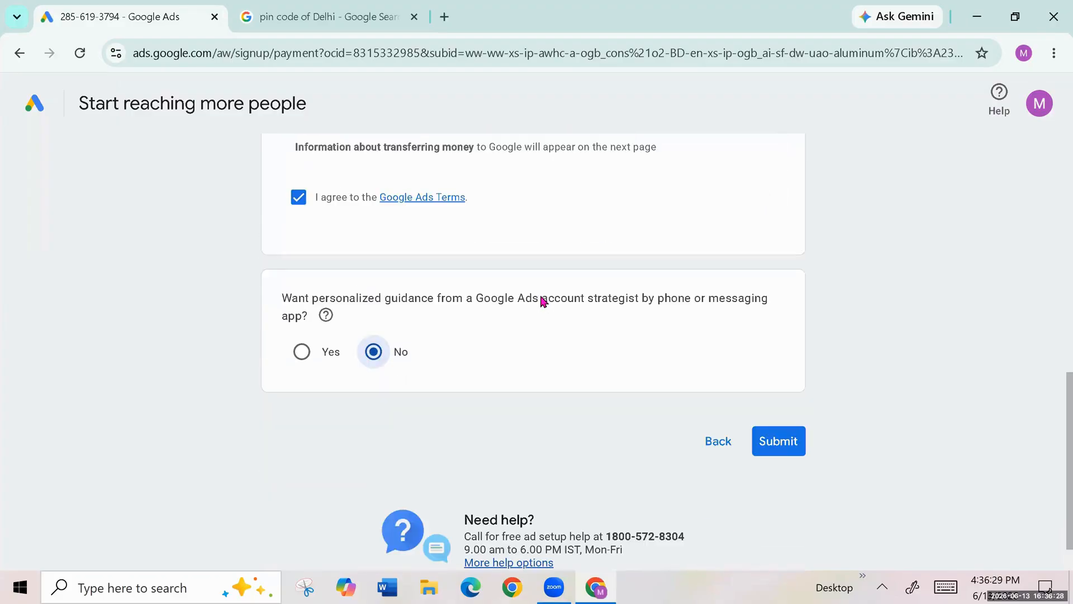
Submit the payment settings and continue past the bank transfer information to the advertiser verification questions.
left_click(777, 443)
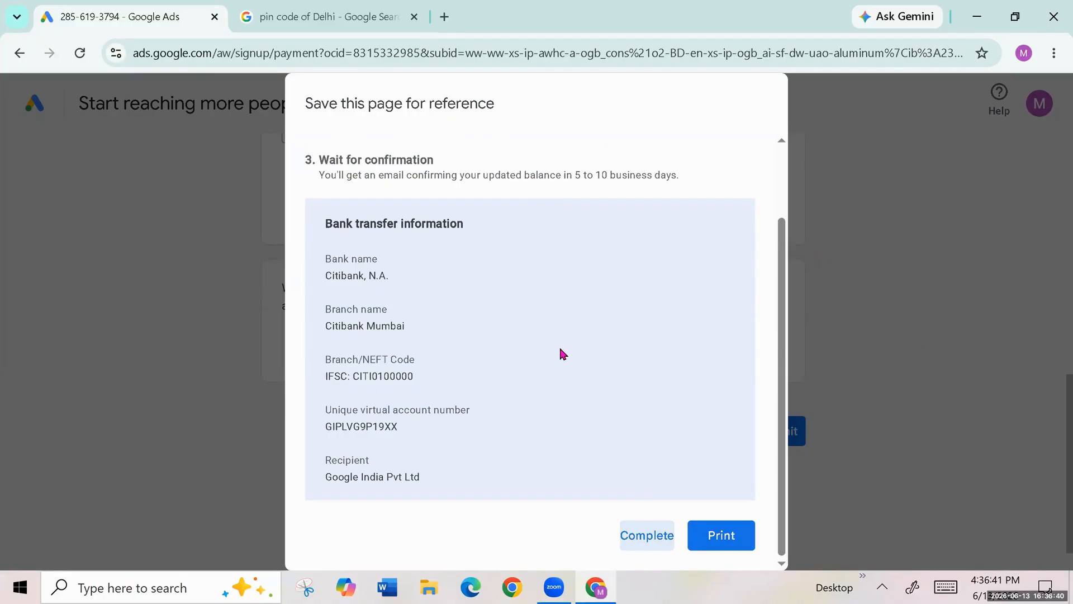
left_click(650, 535)
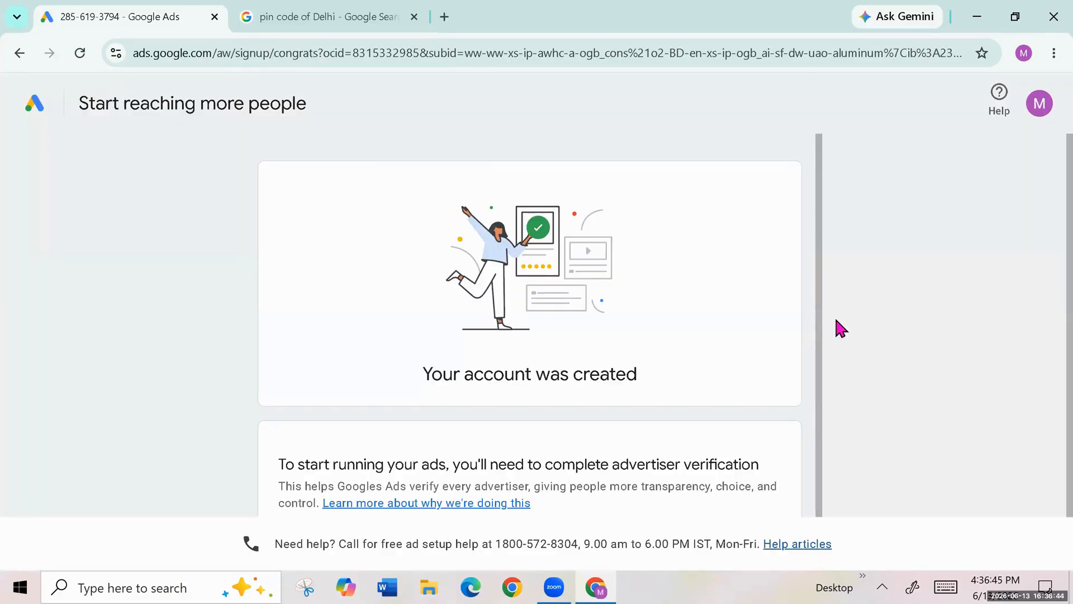
scroll(468, 312, "down", 2)
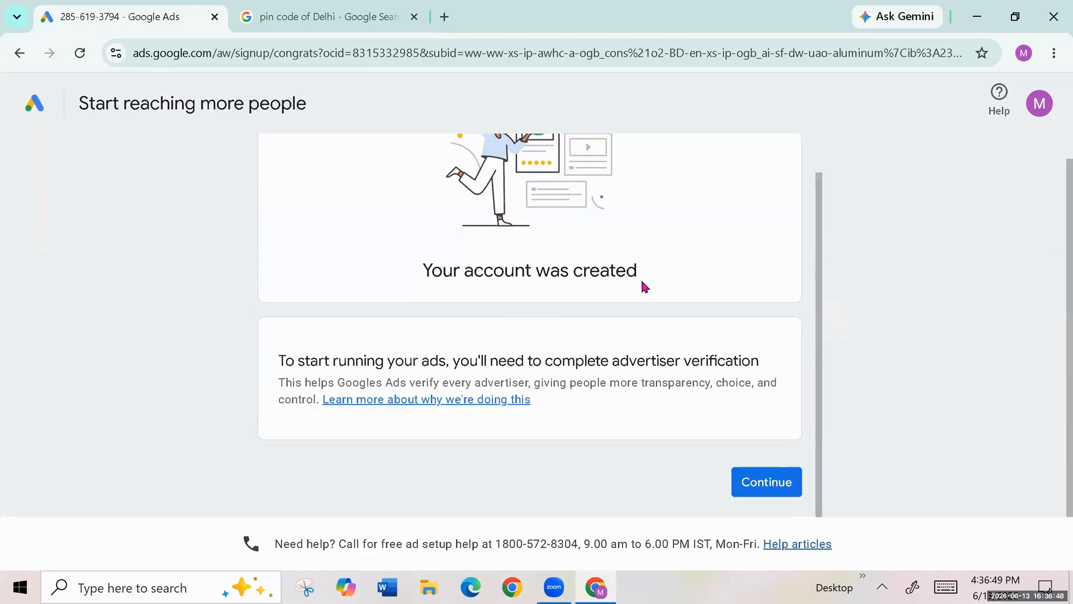
left_click(763, 492)
Choose "Another organization's legal name" for the ad disclosure and submit the verification answers.
scroll(749, 305, "down", 3)
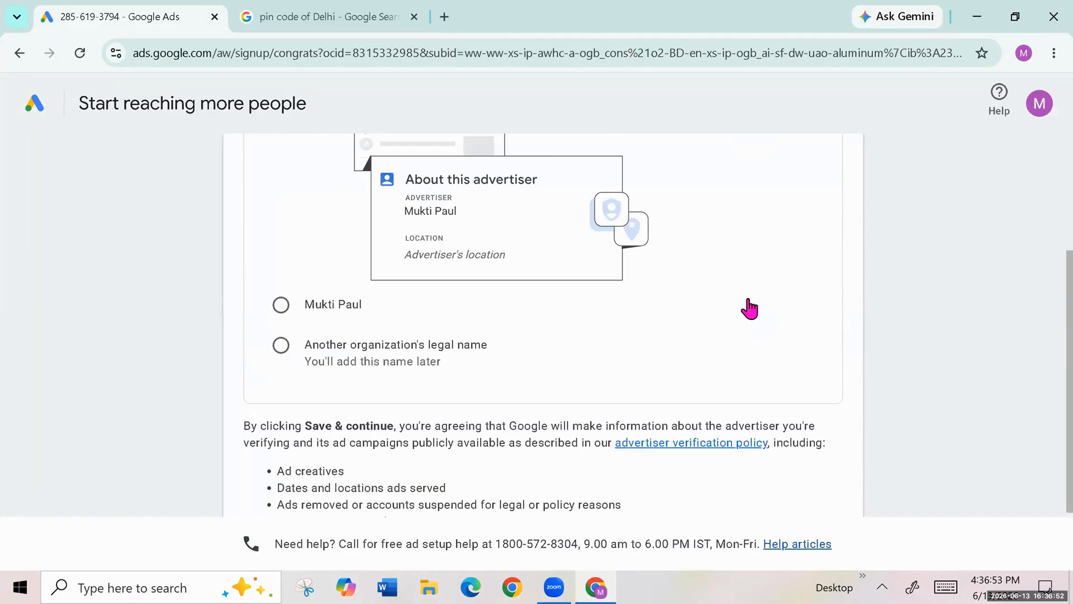
scroll(695, 364, "up", 3)
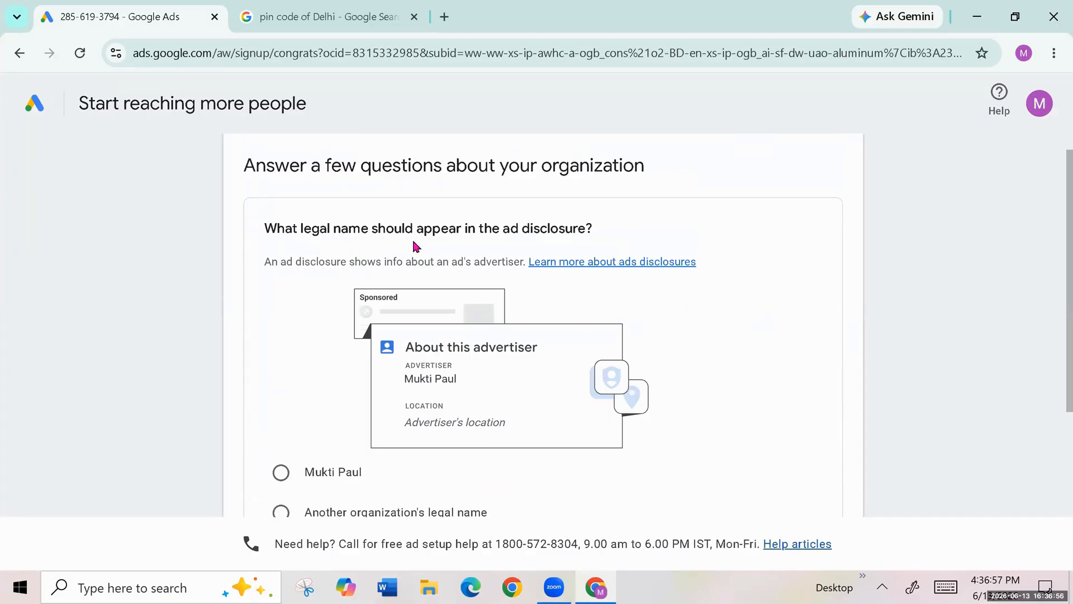
scroll(622, 256, "down", 5)
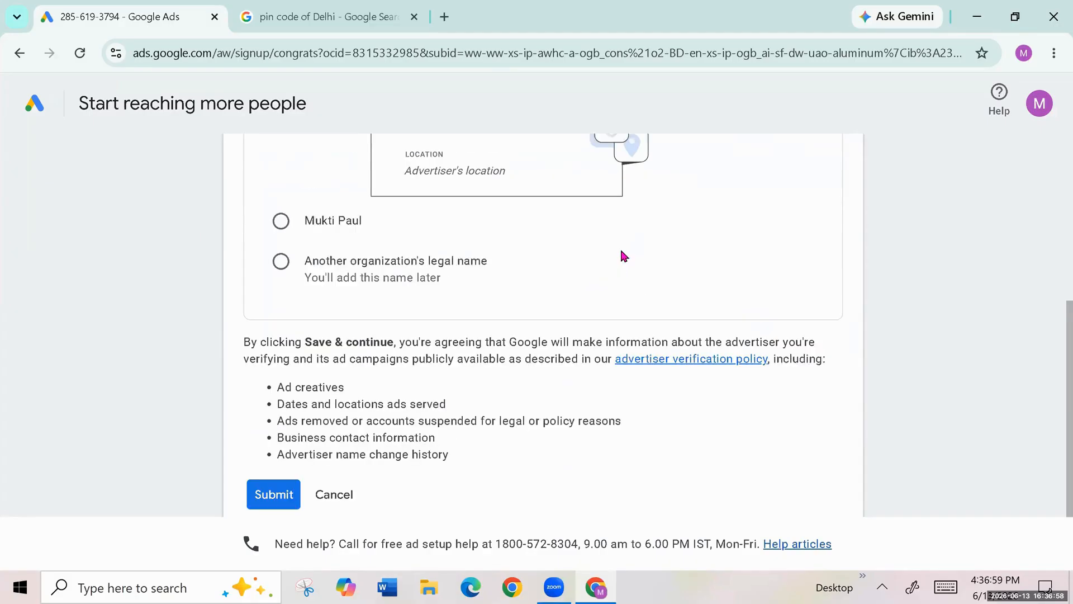
left_click(280, 249)
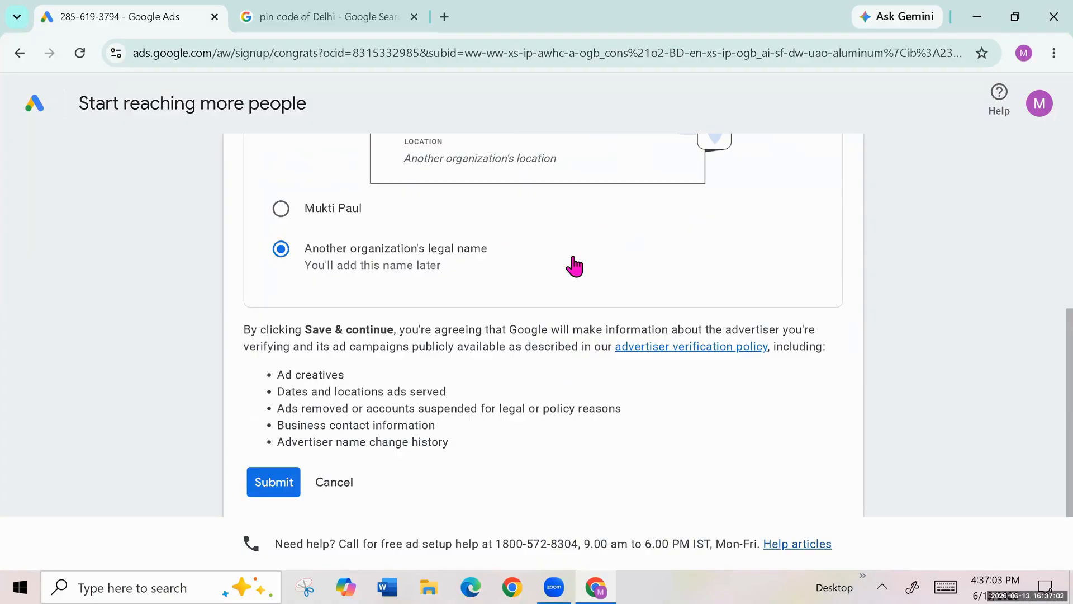
left_click(267, 486)
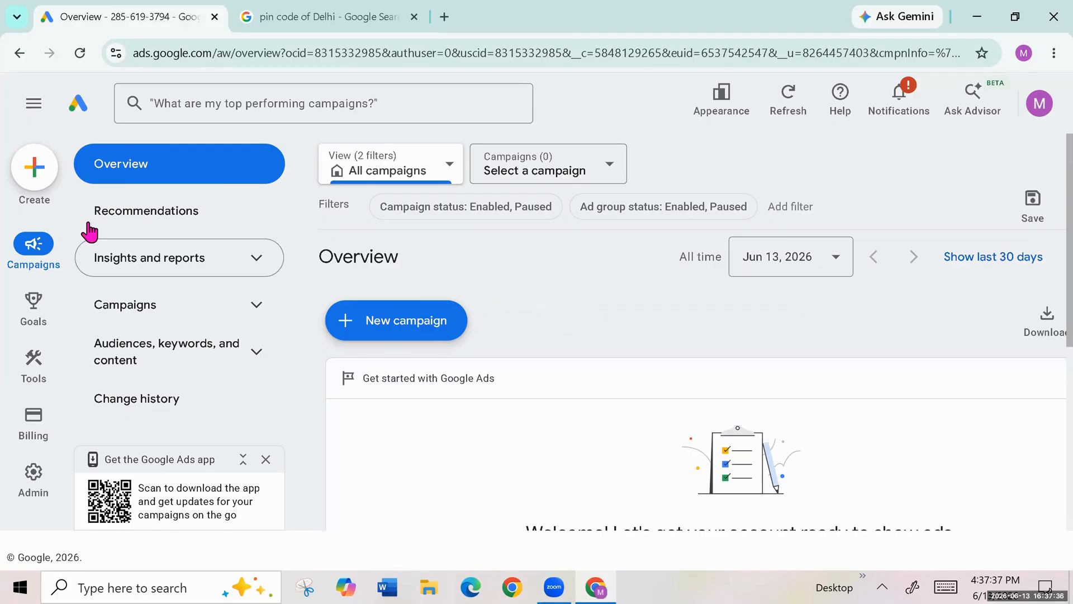
mouse_move(28, 314)
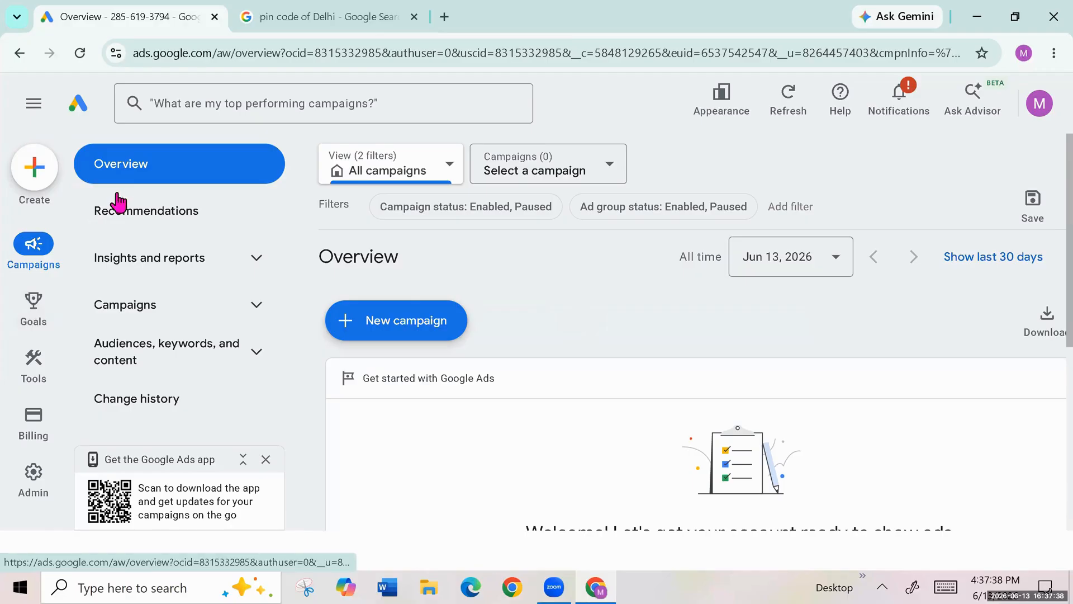